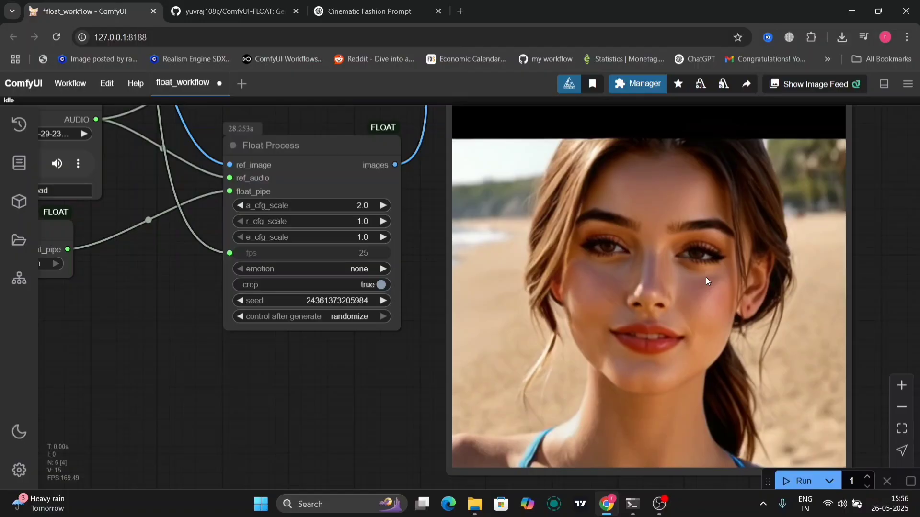
{"action": "left_click", "coordinate": [706, 277]}
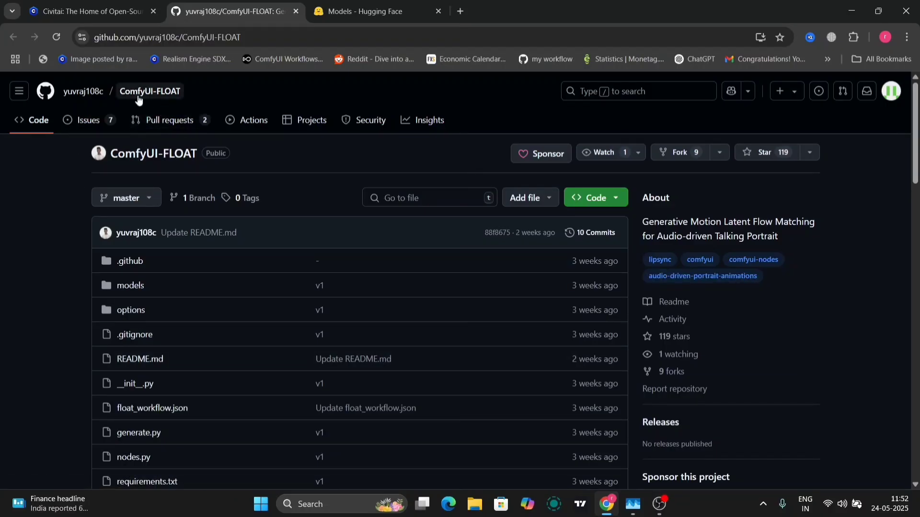
Watch the 0506.4.mp4 demo video full screen in the README of the ComfyUI-FLOAT repository
{"action": "scroll", "coordinate": [261, 252], "scroll_direction": "down", "scroll_amount": 6}
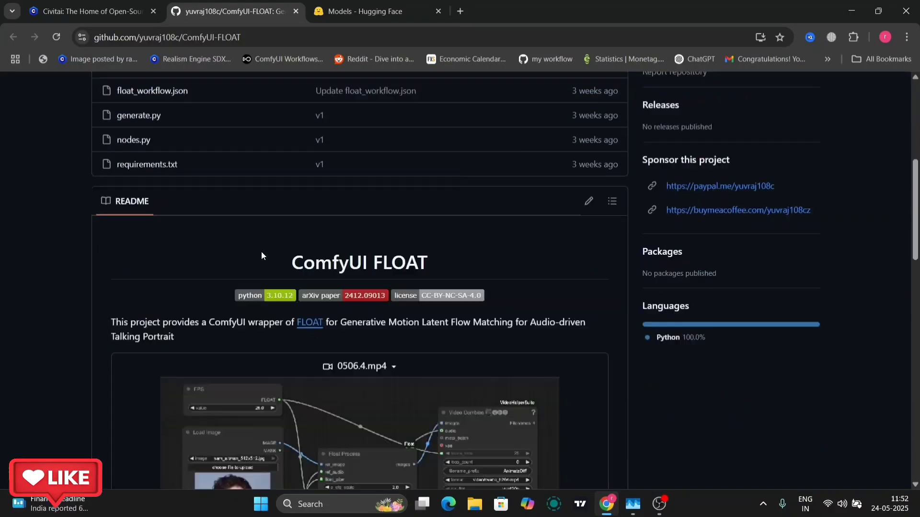
{"action": "scroll", "coordinate": [260, 251], "scroll_direction": "down", "scroll_amount": 2}
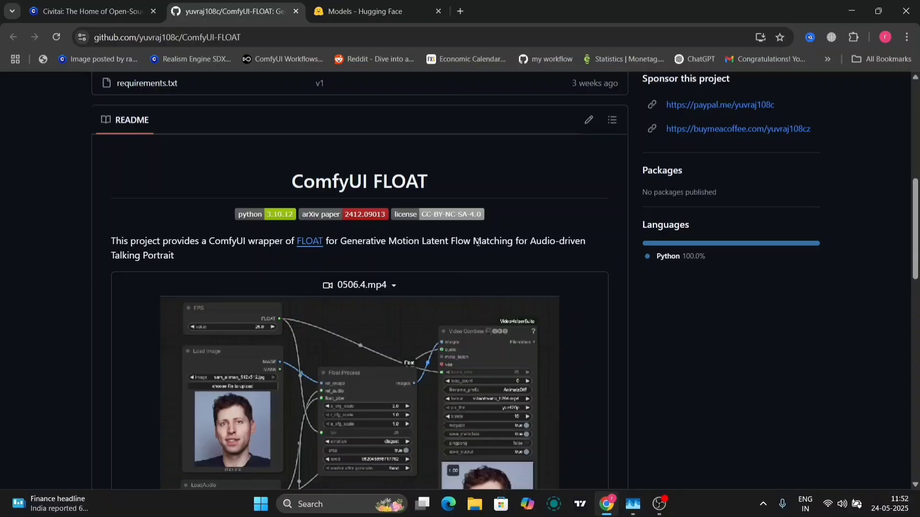
{"action": "scroll", "coordinate": [201, 251], "scroll_direction": "down", "scroll_amount": 4}
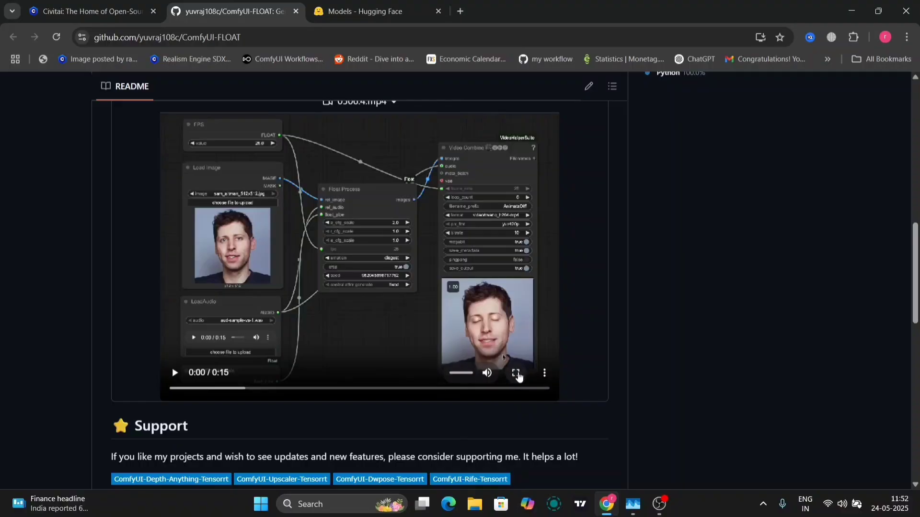
{"action": "left_click", "coordinate": [515, 373]}
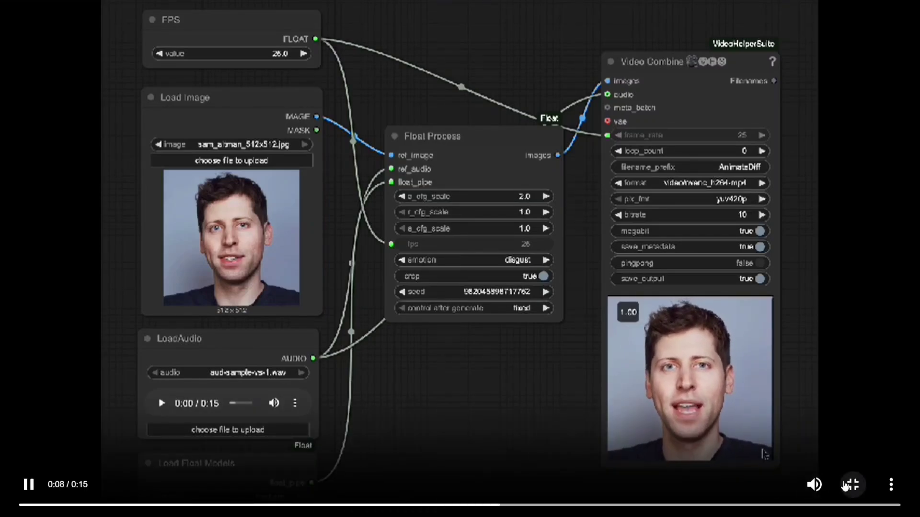
{"action": "left_click", "coordinate": [586, 307]}
{"action": "left_click", "coordinate": [846, 485]}
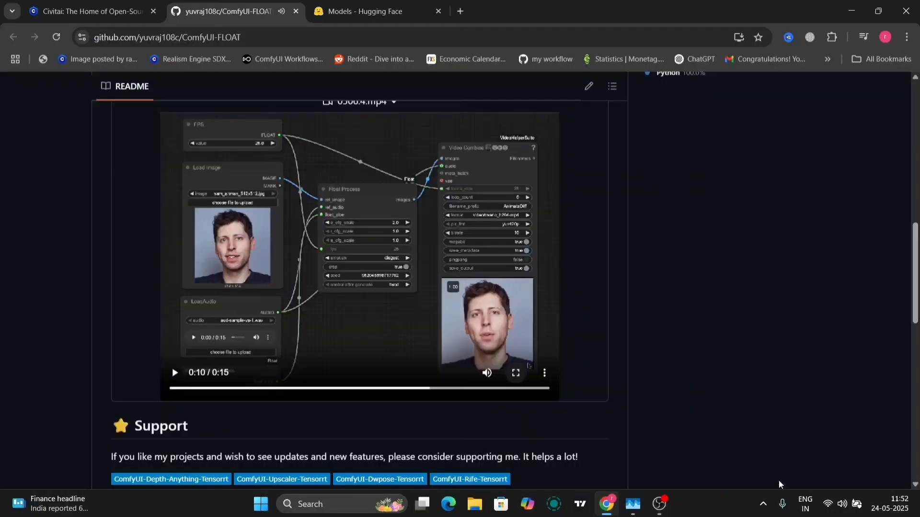
Review the README's installation section and copy the ComfyUI-FLOAT repository's HTTPS clone URL
{"action": "scroll", "coordinate": [441, 327], "scroll_direction": "down", "scroll_amount": 4}
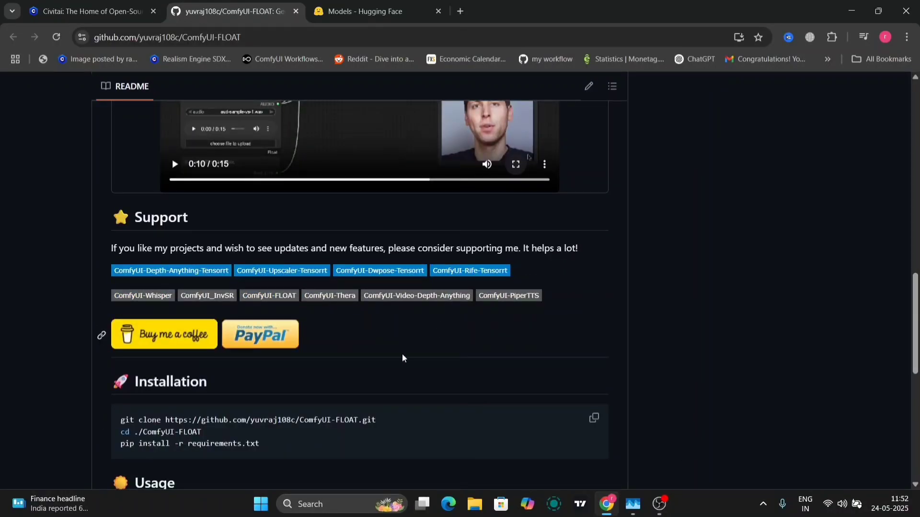
{"action": "scroll", "coordinate": [403, 358], "scroll_direction": "down", "scroll_amount": 4}
{"action": "scroll", "coordinate": [403, 359], "scroll_direction": "up", "scroll_amount": 1}
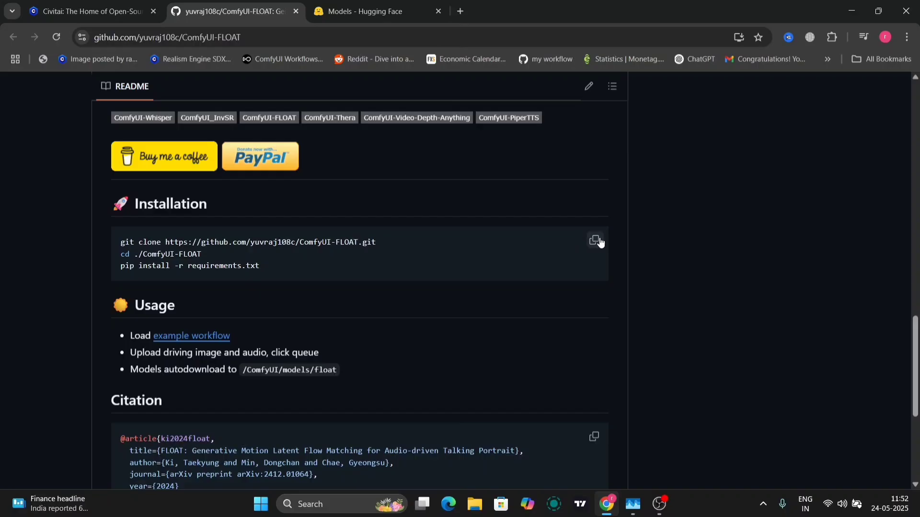
{"action": "scroll", "coordinate": [633, 161], "scroll_direction": "up", "scroll_amount": 20}
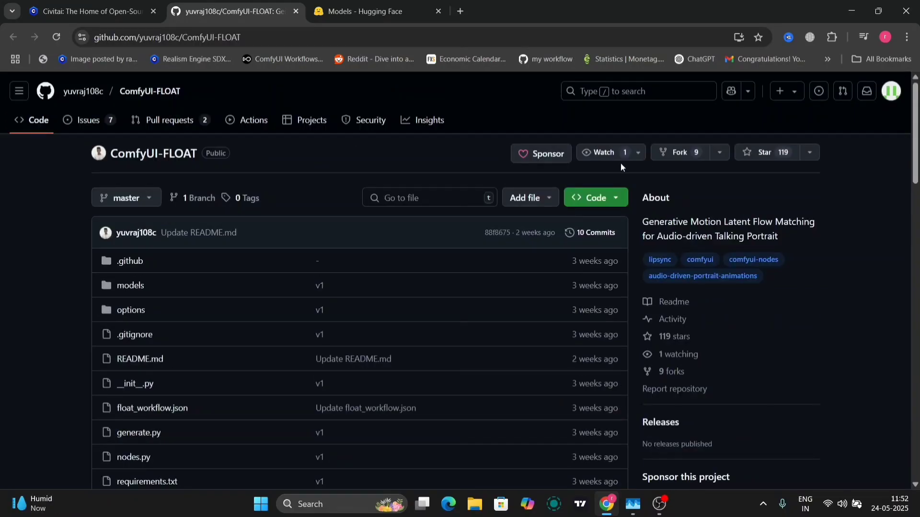
{"action": "left_click", "coordinate": [606, 205]}
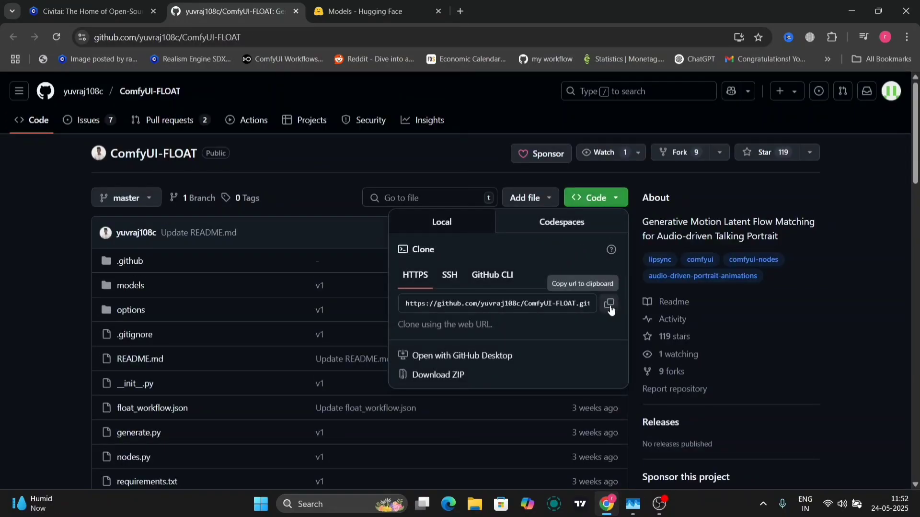
{"action": "left_click", "coordinate": [609, 306]}
Switch to File Explorer and open a command prompt in the ComfyUI_windows_portable\ComfyUI\custom_nodes folder
{"action": "left_click", "coordinate": [476, 512]}
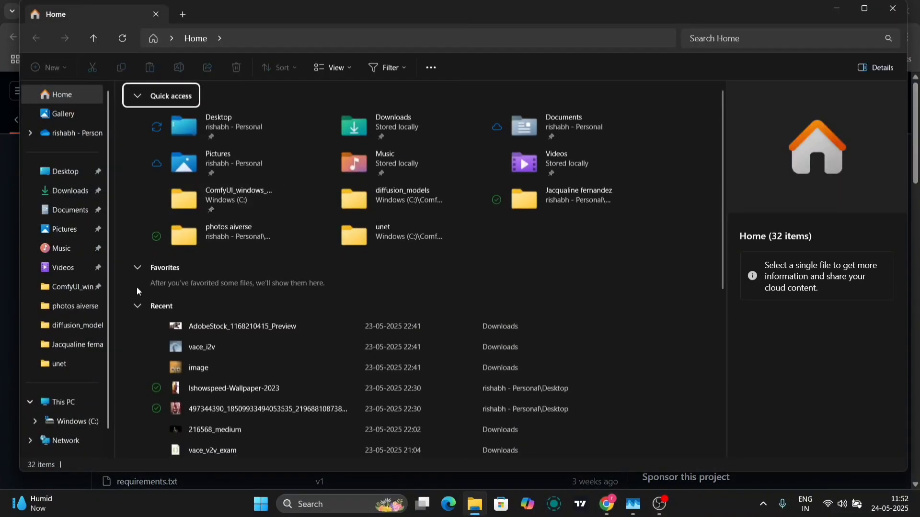
{"action": "left_click", "coordinate": [80, 295]}
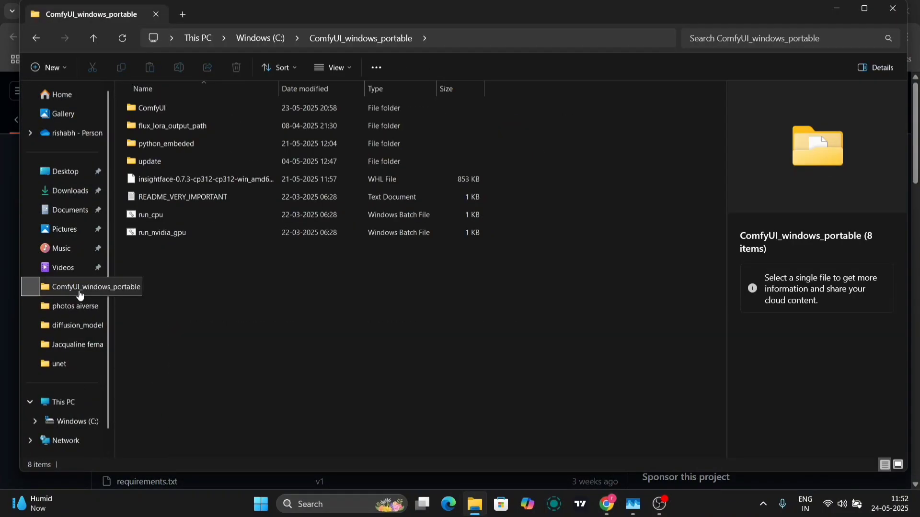
{"action": "double_click", "coordinate": [241, 107]}
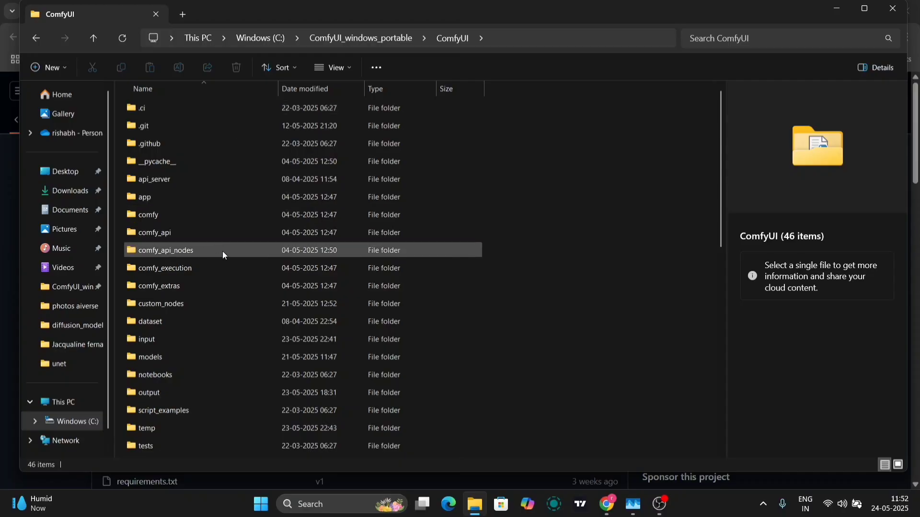
{"action": "left_click", "coordinate": [217, 303]}
{"action": "double_click", "coordinate": [216, 302]}
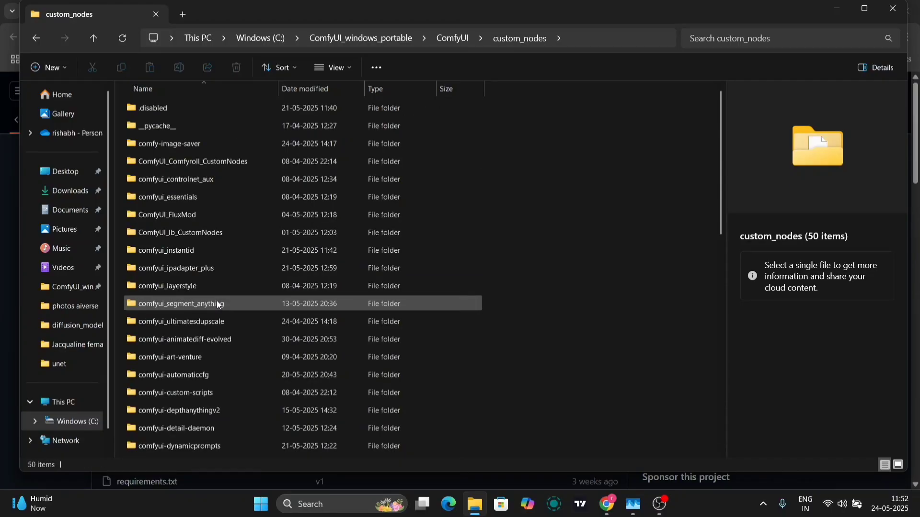
{"action": "left_click", "coordinate": [634, 43]}
{"action": "type", "text": "cmd"}
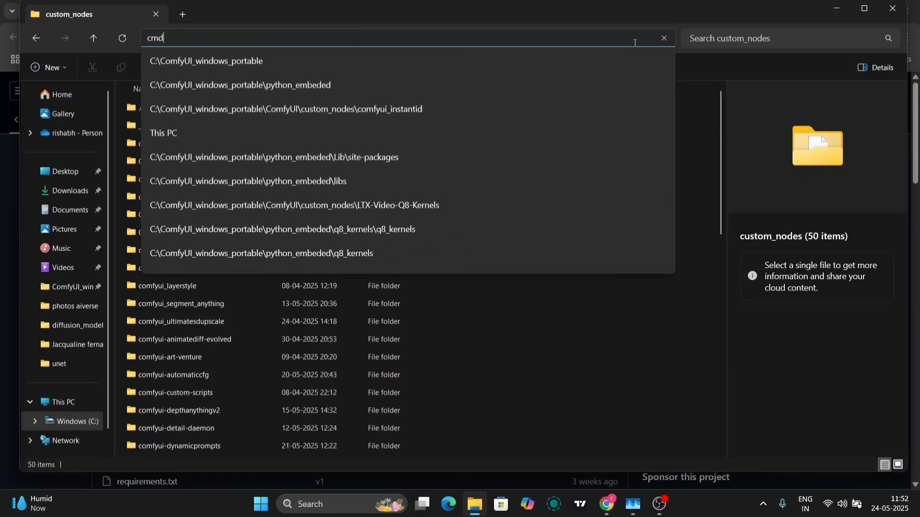
{"action": "key", "text": "Return"}
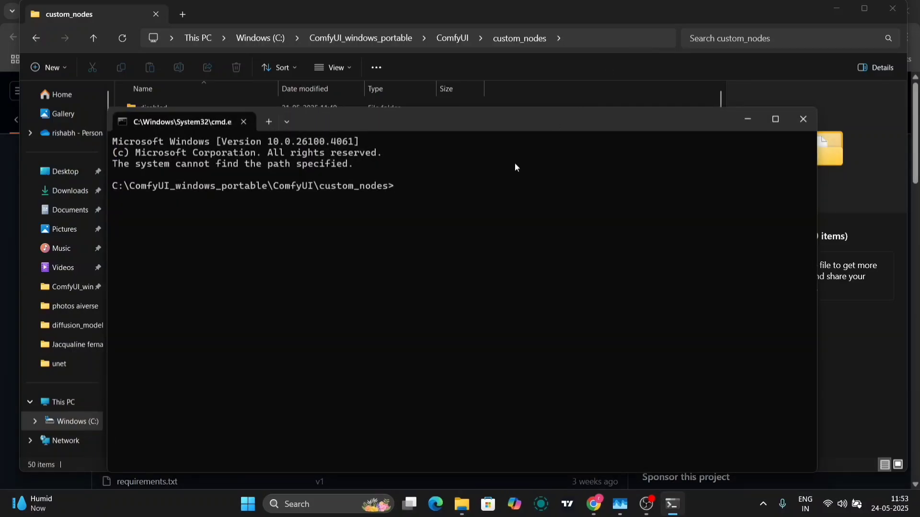
Clone the ComfyUI-FLOAT repository into custom_nodes with git clone and the copied URL, and close the command prompt
{"action": "type", "text": "git clone"}
{"action": "key", "text": "ctrl+v"}
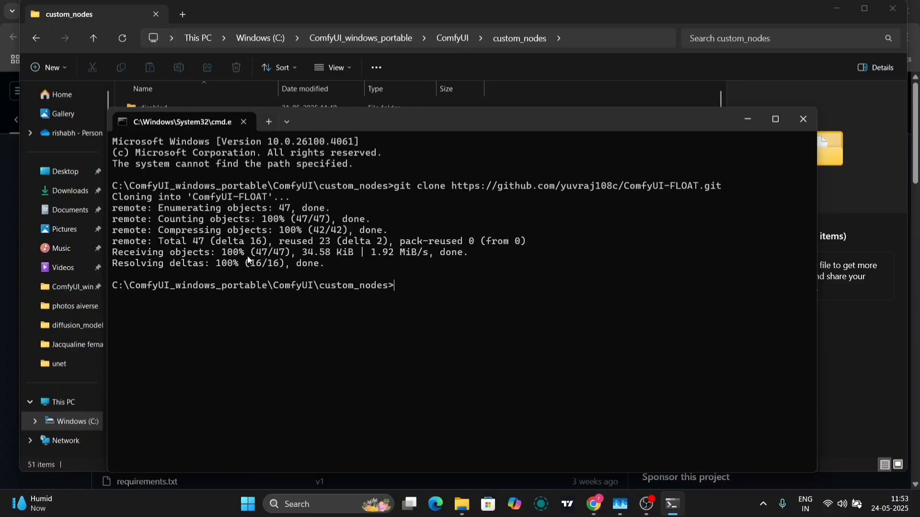
{"action": "left_click", "coordinate": [803, 120]}
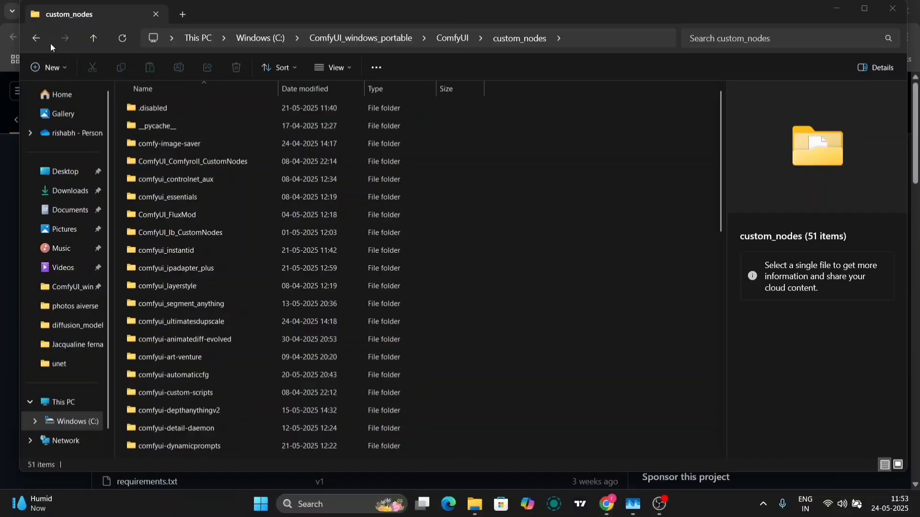
Return to the ComfyUI_windows_portable folder and launch ComfyUI with run_nvidia_gpu
{"action": "left_click", "coordinate": [36, 38]}
{"action": "left_click", "coordinate": [36, 38]}
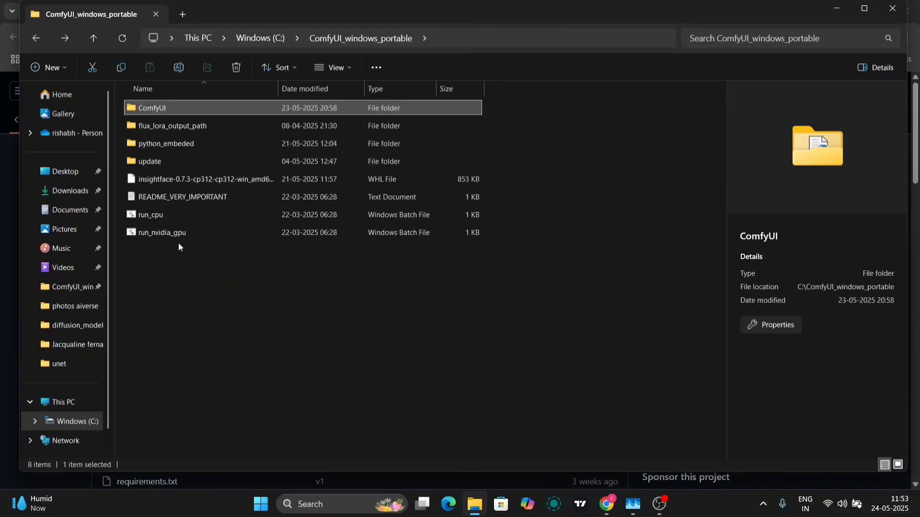
{"action": "double_click", "coordinate": [181, 232]}
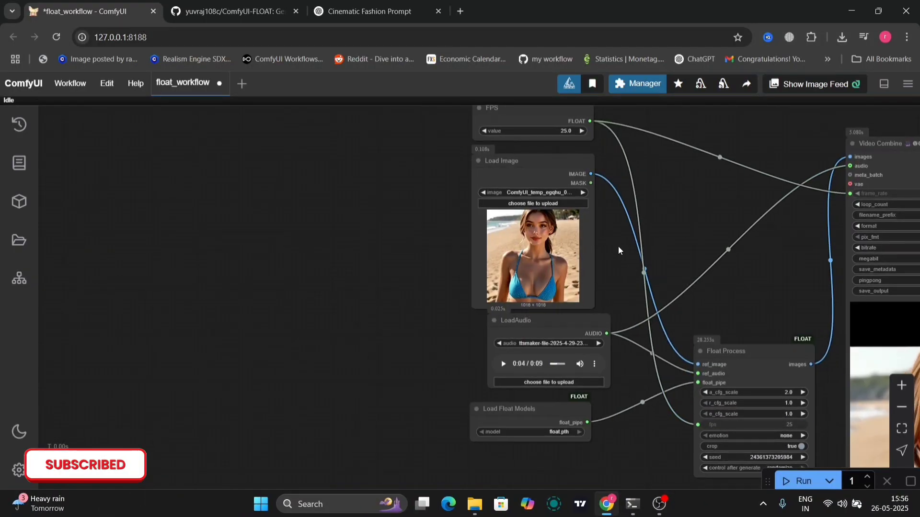
Inspect the reference image in the Load Image node and play the clip in the LoadAudio node
{"action": "scroll", "coordinate": [615, 254], "scroll_direction": "up", "scroll_amount": 5}
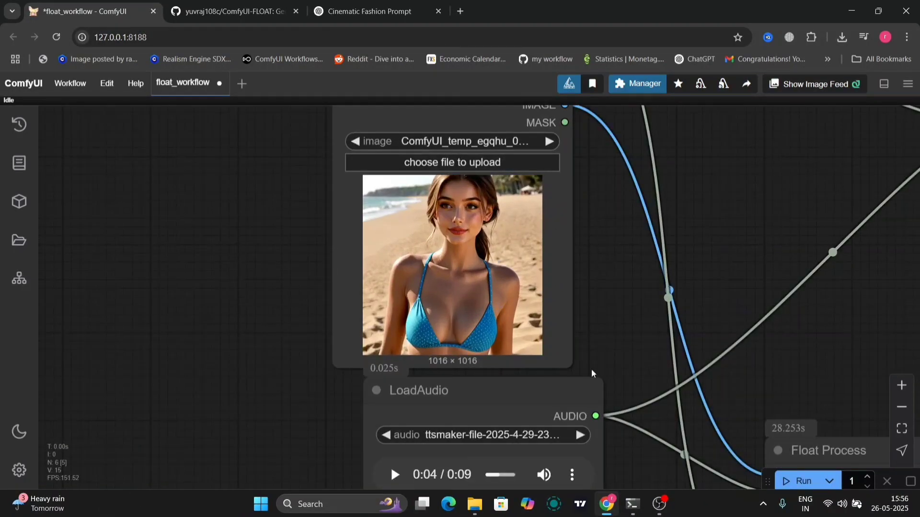
{"action": "scroll", "coordinate": [623, 339], "scroll_direction": "down", "scroll_amount": 5}
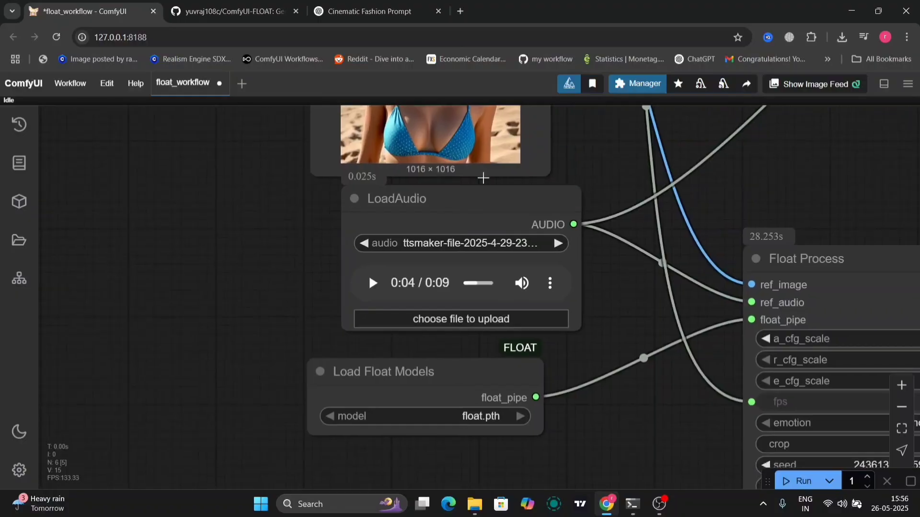
{"action": "left_click", "coordinate": [373, 284]}
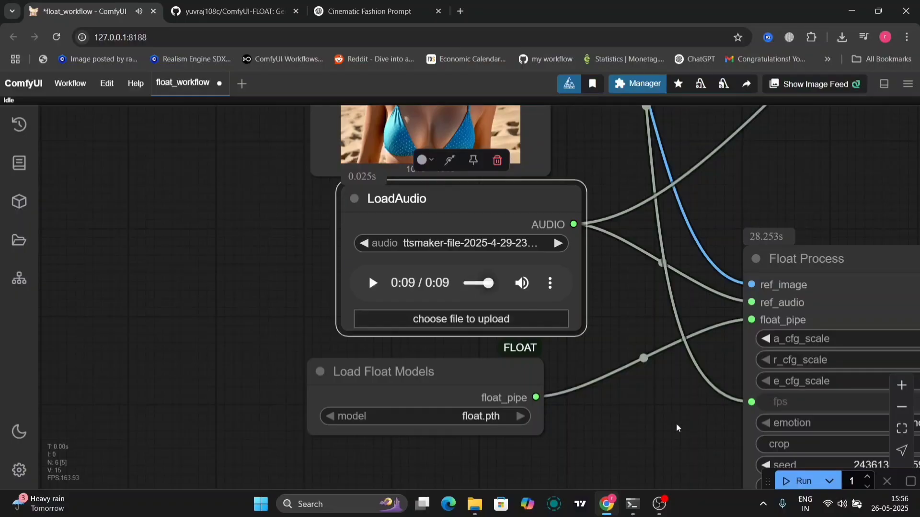
Set the Float Process node's emotion to surprise and run the workflow
{"action": "scroll", "coordinate": [677, 427], "scroll_direction": "down", "scroll_amount": 3}
{"action": "left_click_drag", "start_coordinate": [676, 424], "coordinate": [586, 312]}
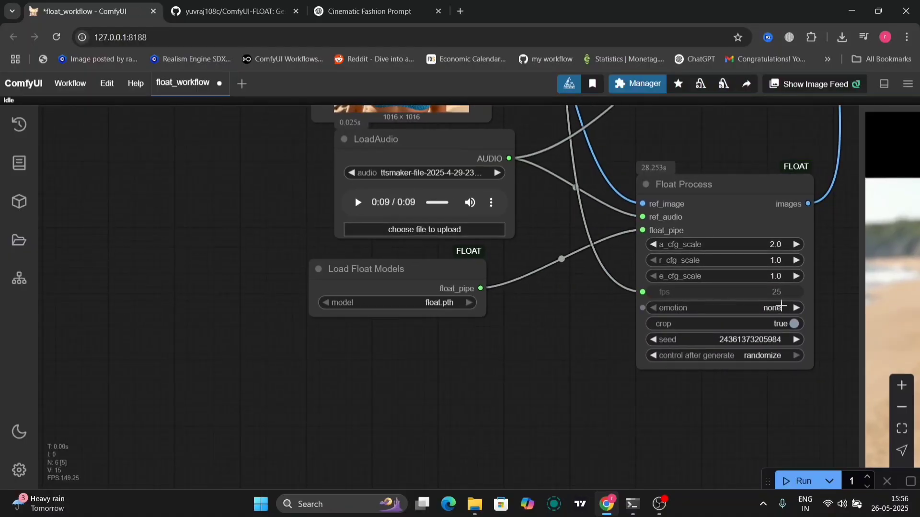
{"action": "left_click_drag", "start_coordinate": [767, 434], "coordinate": [355, 391]}
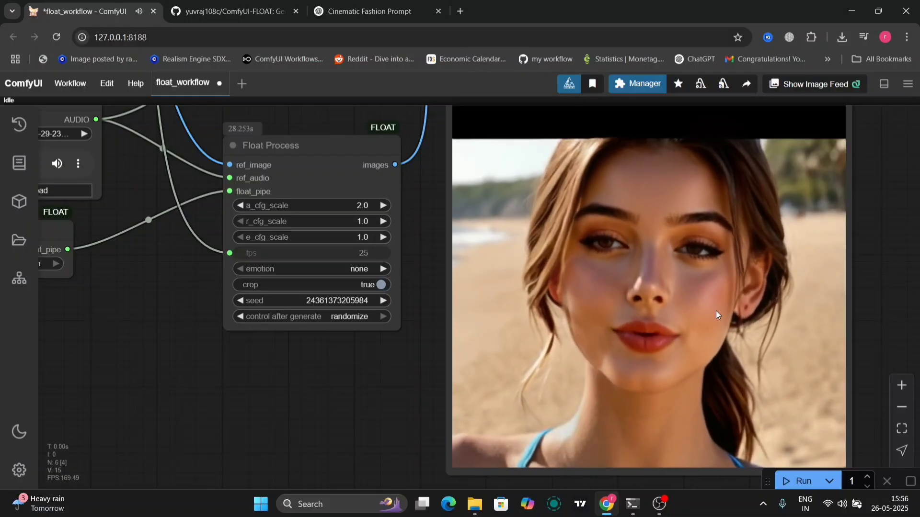
{"action": "left_click_drag", "start_coordinate": [355, 381], "coordinate": [492, 408]}
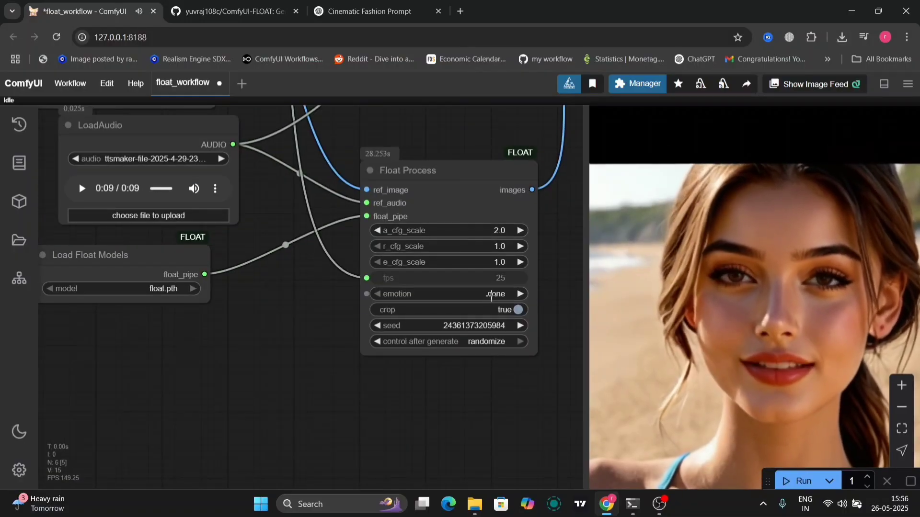
{"action": "left_click", "coordinate": [490, 293]}
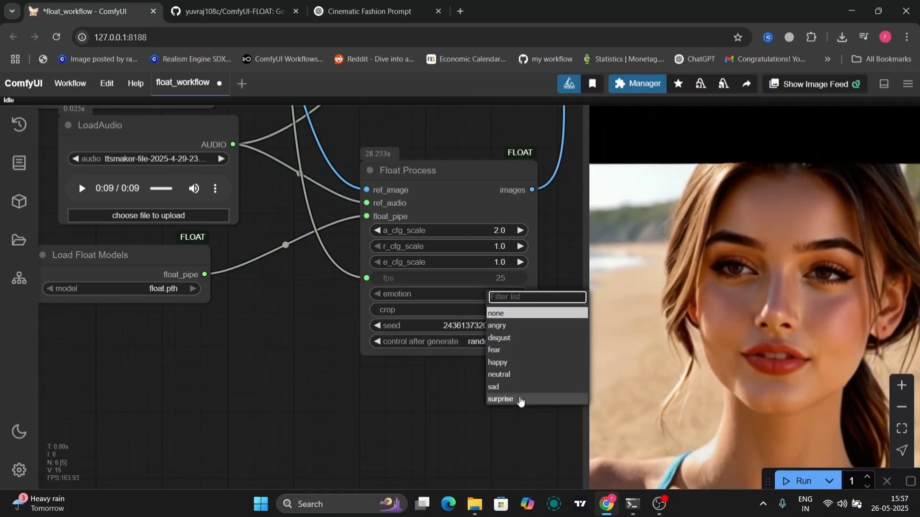
{"action": "left_click", "coordinate": [520, 399]}
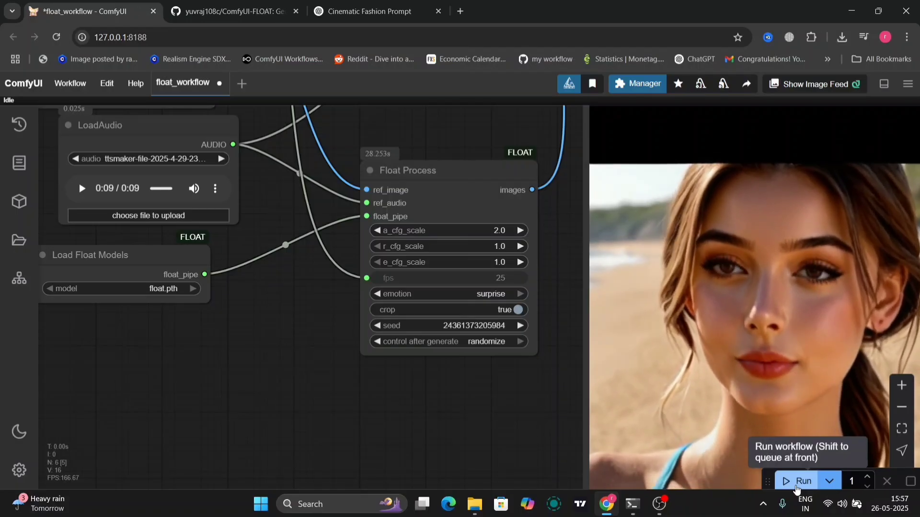
{"action": "left_click", "coordinate": [796, 485]}
{"action": "left_click_drag", "start_coordinate": [355, 225], "coordinate": [668, 299]}
{"action": "left_click_drag", "start_coordinate": [731, 209], "coordinate": [714, 287]}
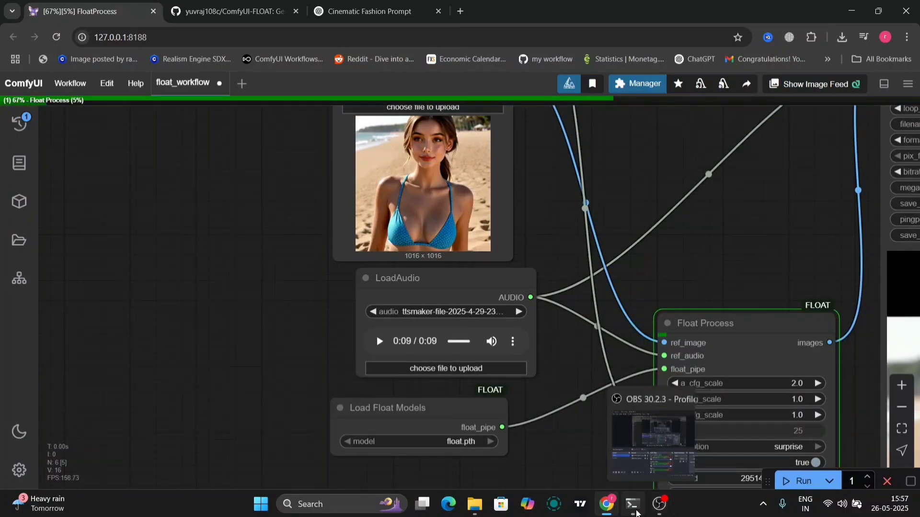
Compare the execution times of the last two completed prompts in the ComfyUI console, and return to the workflow
{"action": "left_click", "coordinate": [635, 511]}
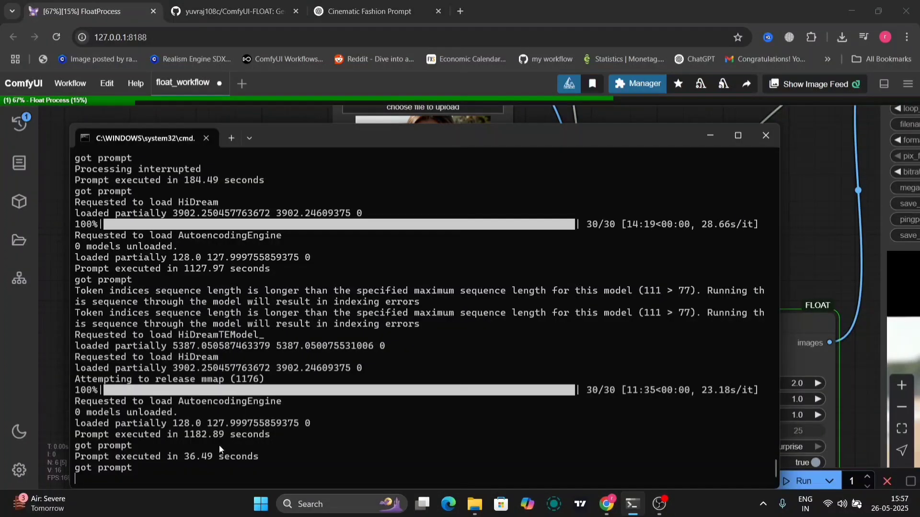
{"action": "left_click_drag", "start_coordinate": [212, 456], "coordinate": [189, 464]}
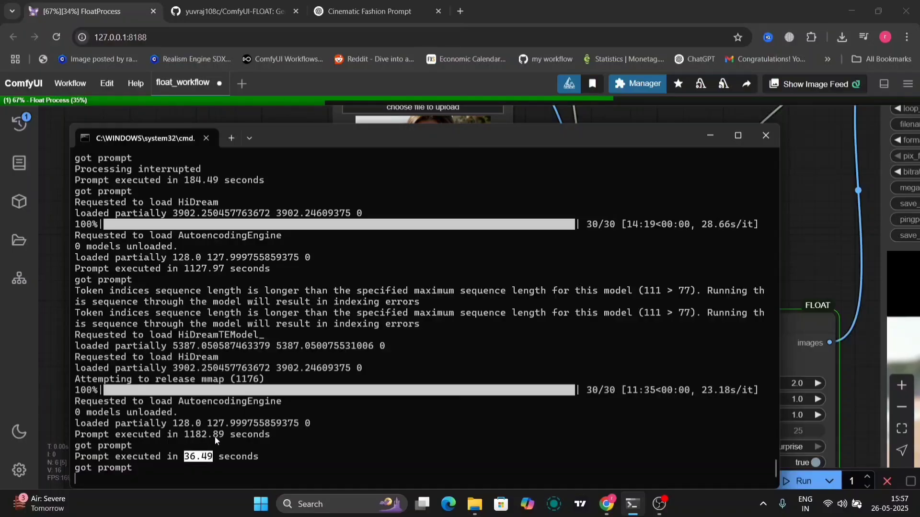
{"action": "left_click_drag", "start_coordinate": [226, 434], "coordinate": [202, 447]}
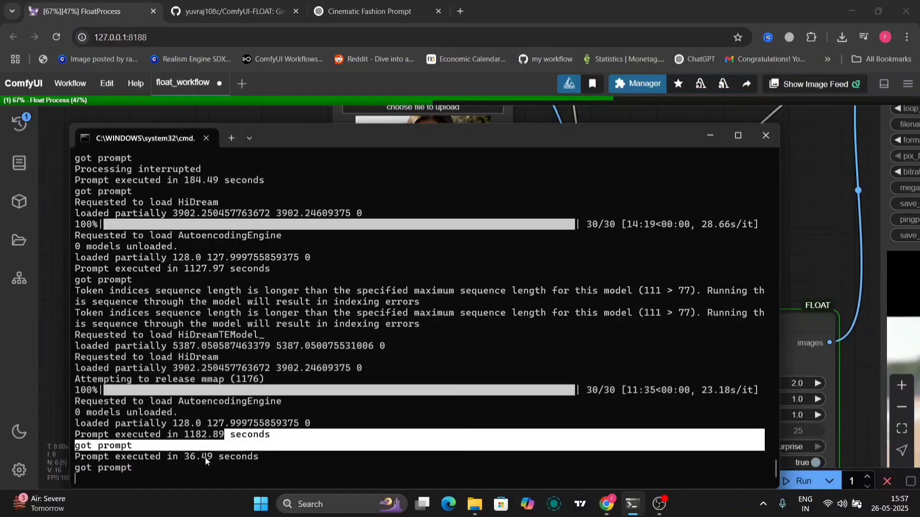
{"action": "left_click", "coordinate": [209, 459]}
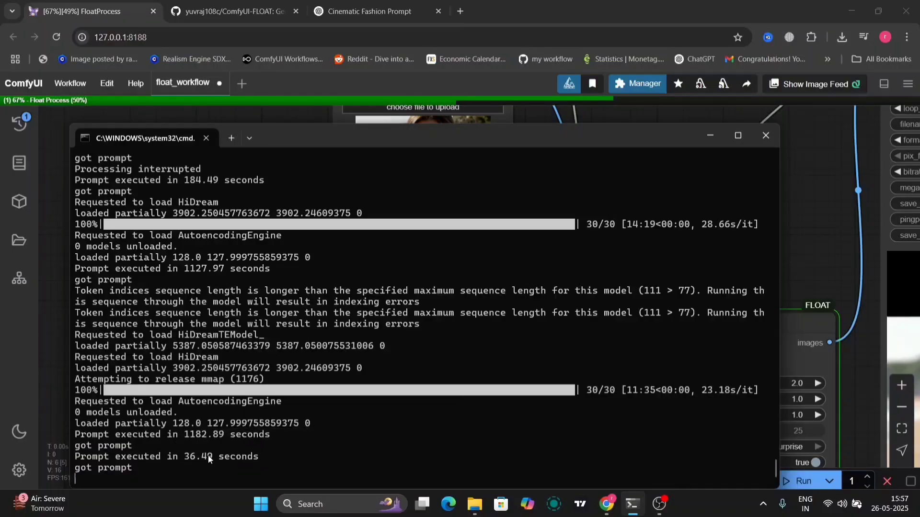
{"action": "left_click", "coordinate": [711, 136]}
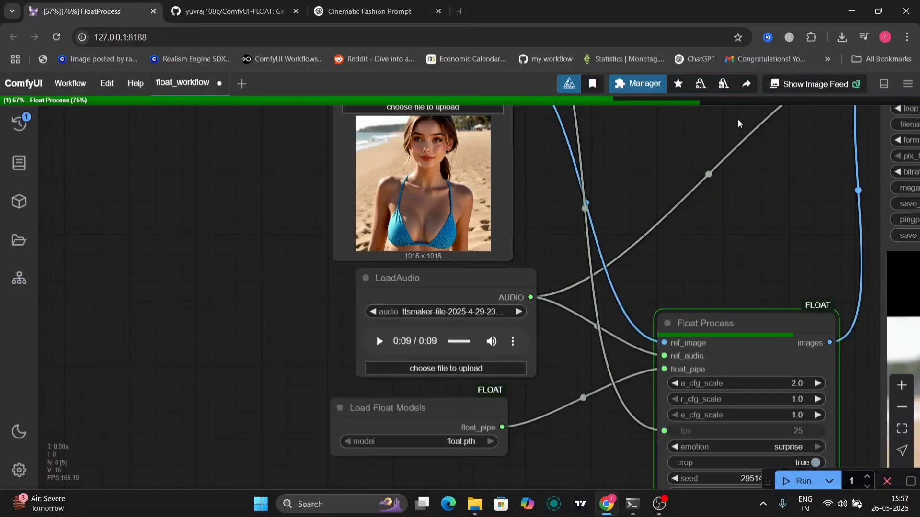
{"action": "left_click_drag", "start_coordinate": [763, 205], "coordinate": [758, 143]}
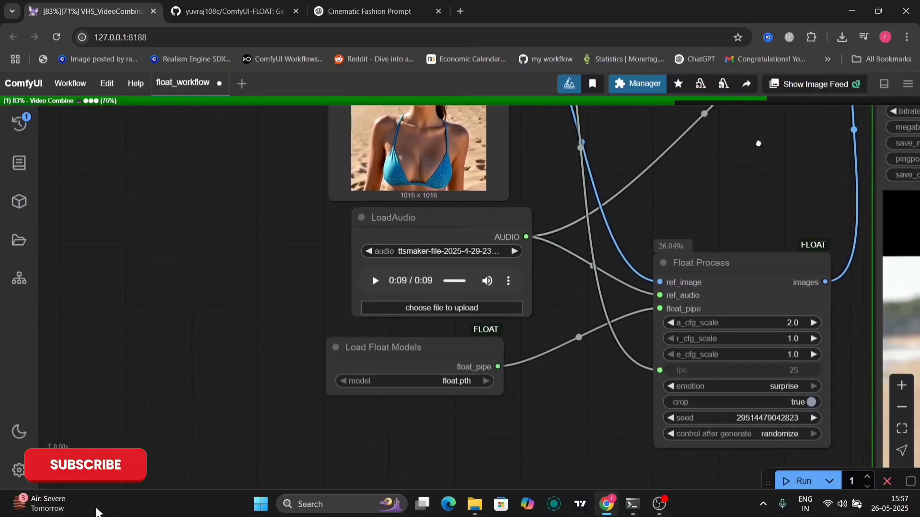
Set the Float Process node's emotion to fear and run the workflow
{"action": "left_click_drag", "start_coordinate": [729, 209], "coordinate": [482, 187]}
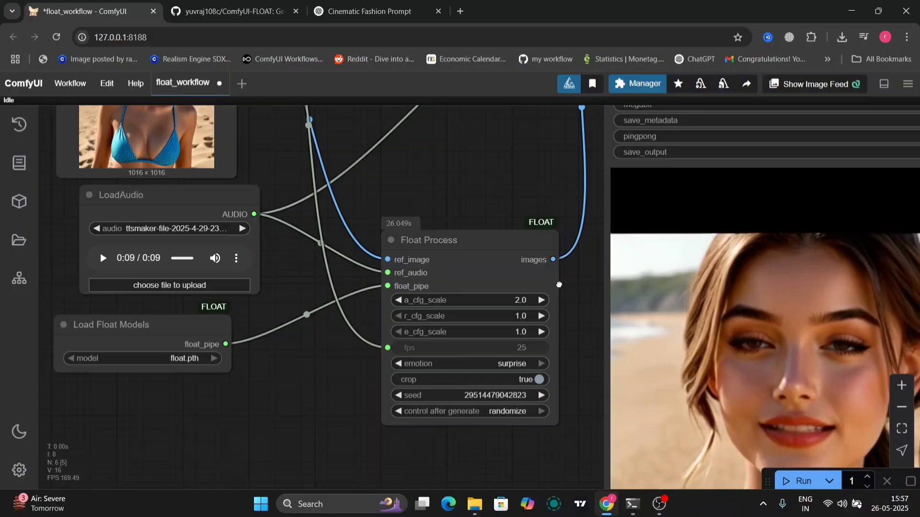
{"action": "left_click_drag", "start_coordinate": [559, 285], "coordinate": [393, 140]}
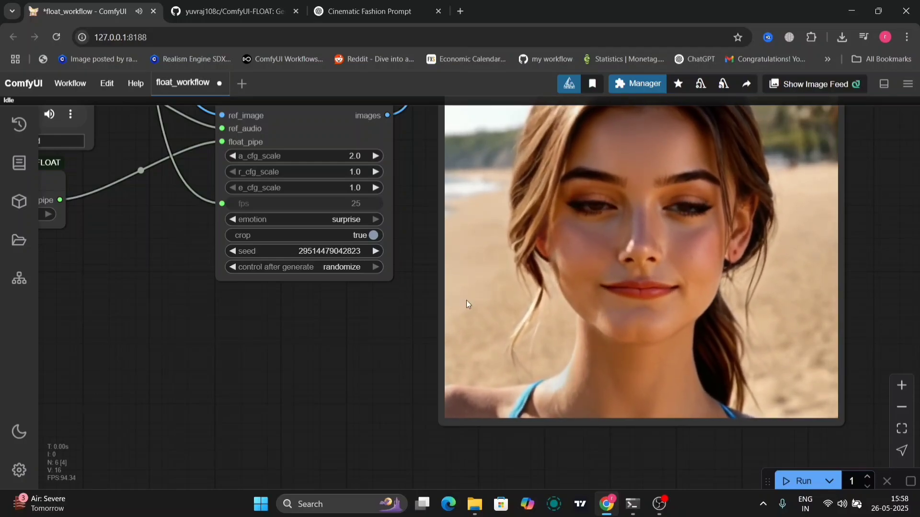
{"action": "left_click_drag", "start_coordinate": [318, 314], "coordinate": [355, 388]}
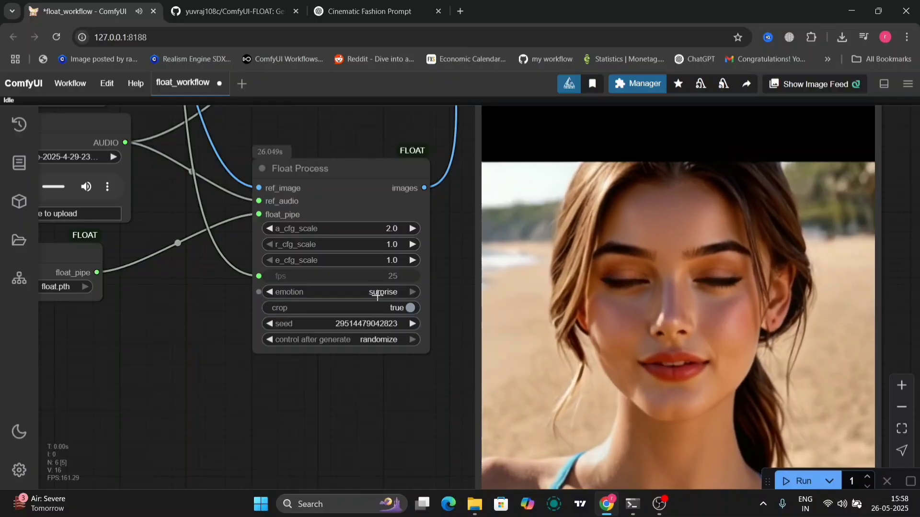
{"action": "left_click", "coordinate": [379, 292]}
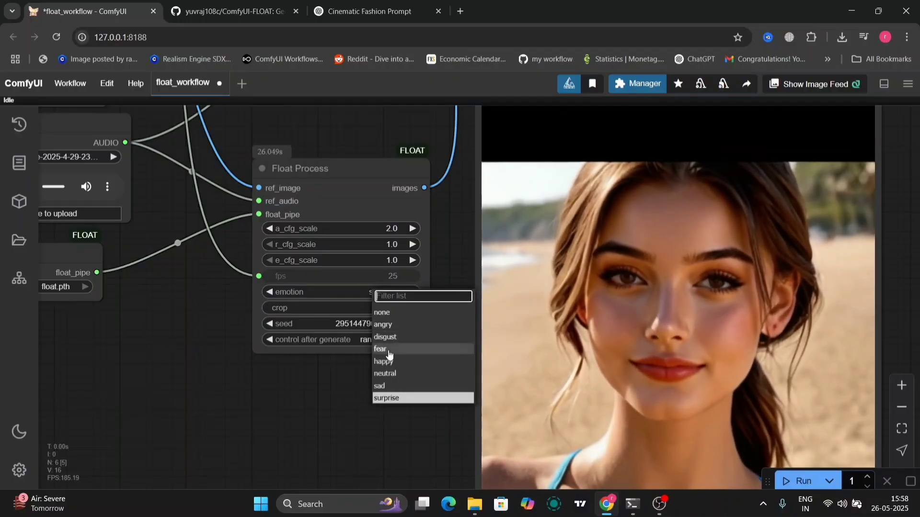
{"action": "left_click", "coordinate": [383, 349]}
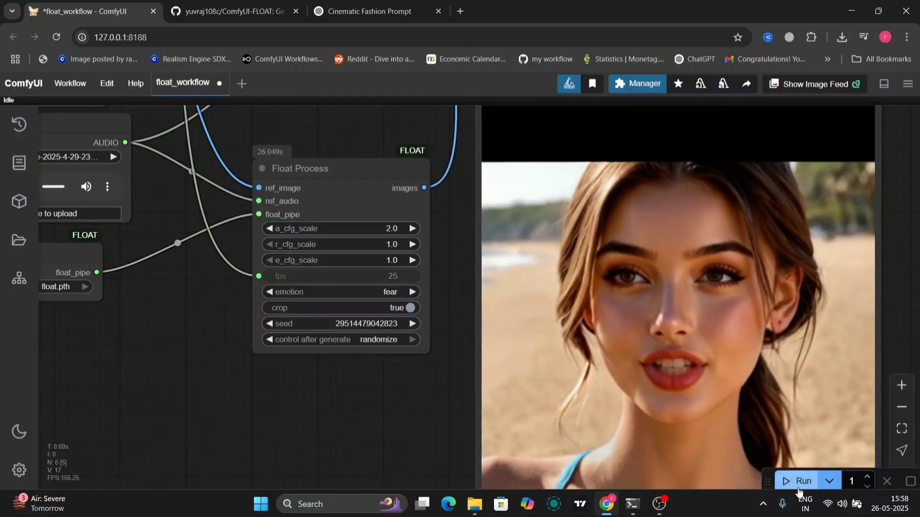
{"action": "left_click", "coordinate": [798, 481]}
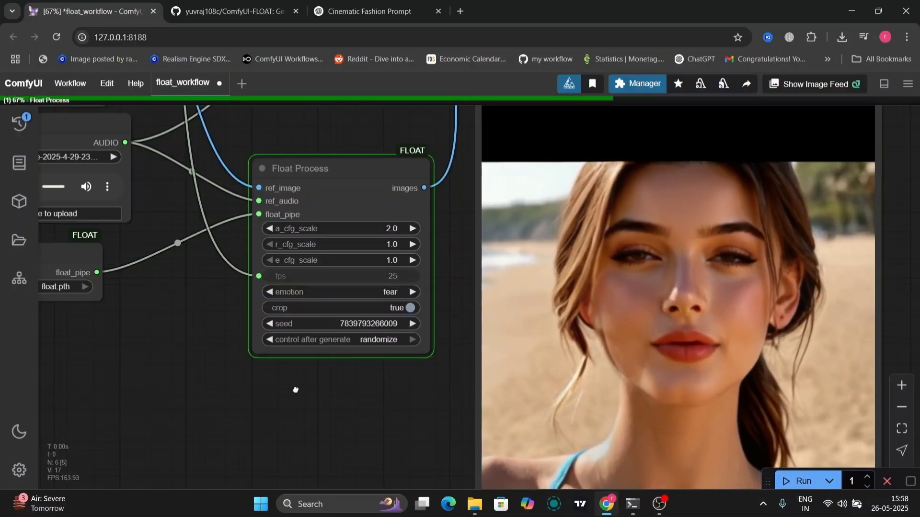
Set the Float Process node's emotion to happy and run the workflow
{"action": "left_click_drag", "start_coordinate": [295, 389], "coordinate": [602, 514]}
{"action": "left_click_drag", "start_coordinate": [669, 231], "coordinate": [388, 101]}
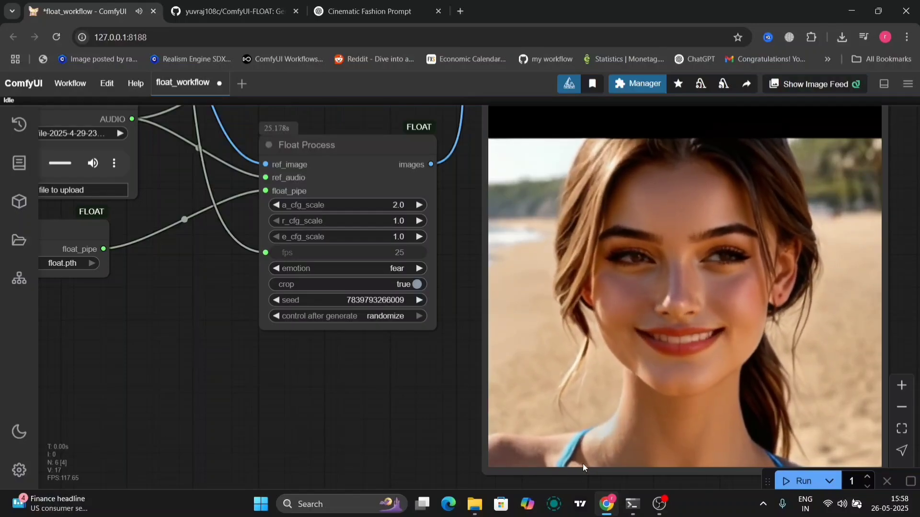
{"action": "left_click", "coordinate": [378, 269]}
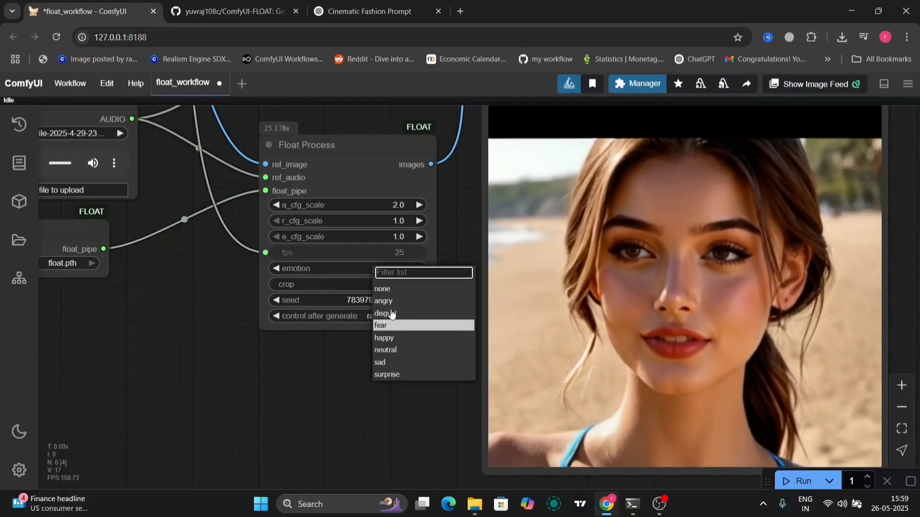
{"action": "left_click", "coordinate": [391, 338]}
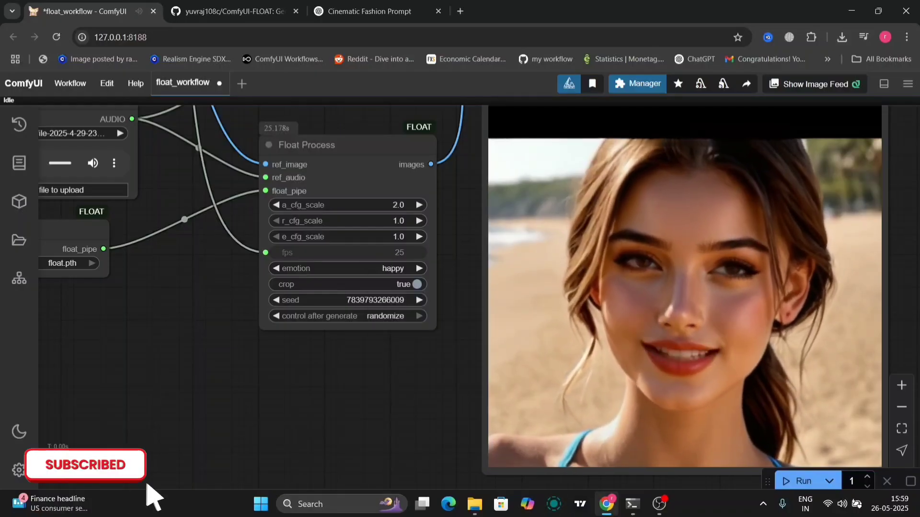
{"action": "left_click", "coordinate": [796, 482]}
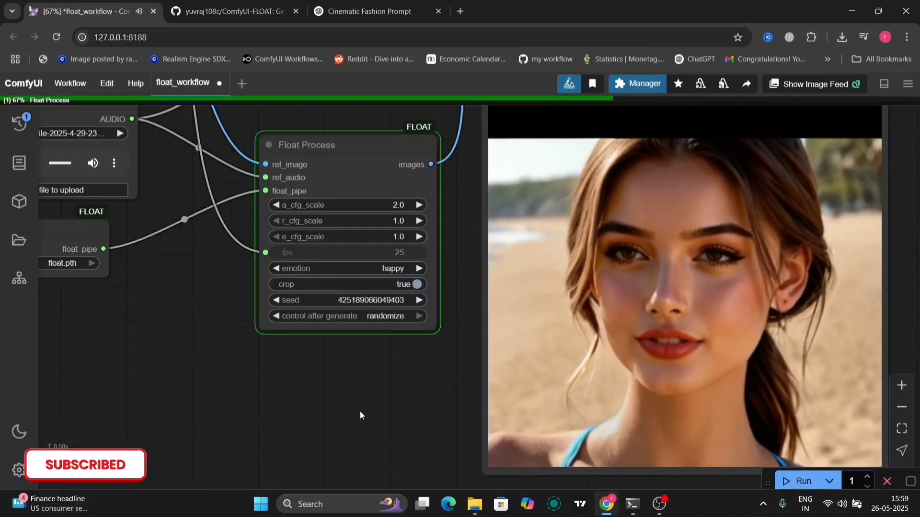
{"action": "left_click_drag", "start_coordinate": [360, 414], "coordinate": [315, 389]}
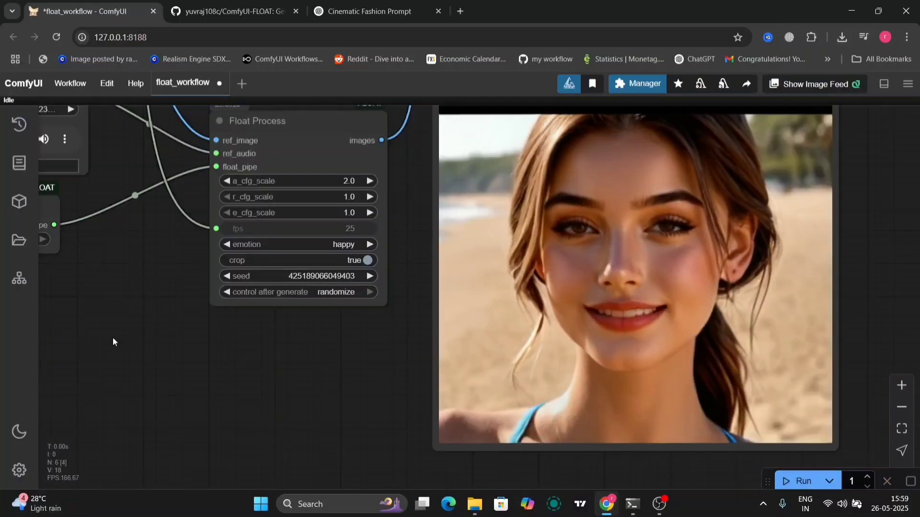
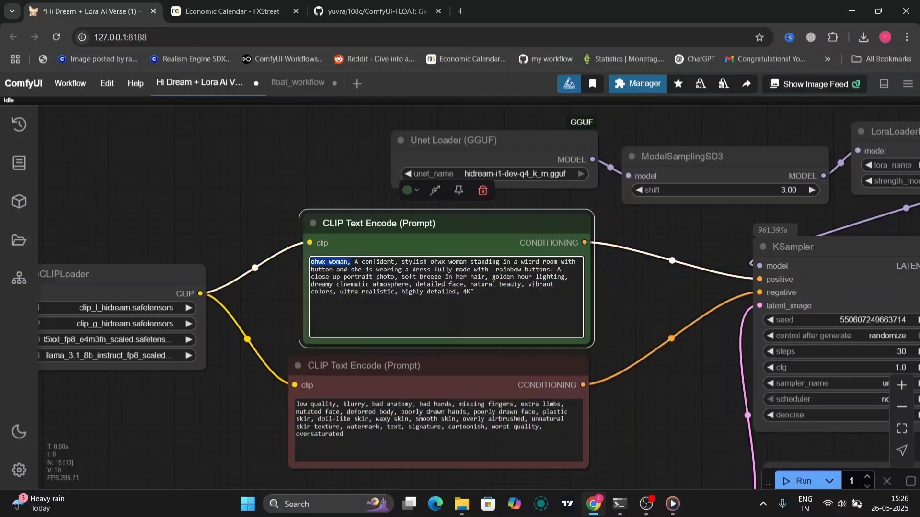
Review the positive prompt, the Empty Latent Image size and the KSampler settings in the Hi Dream + Lora workflow
{"action": "left_click_drag", "start_coordinate": [352, 262], "coordinate": [544, 277]}
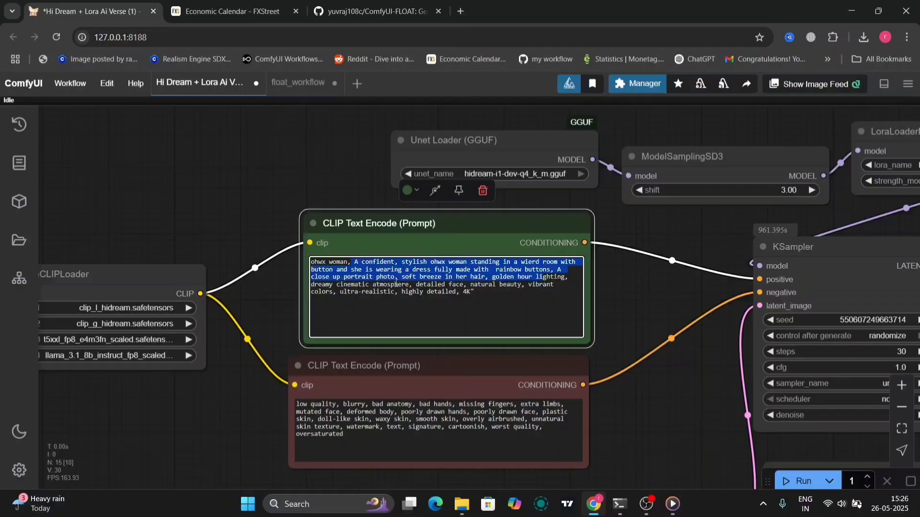
{"action": "left_click", "coordinate": [668, 311]}
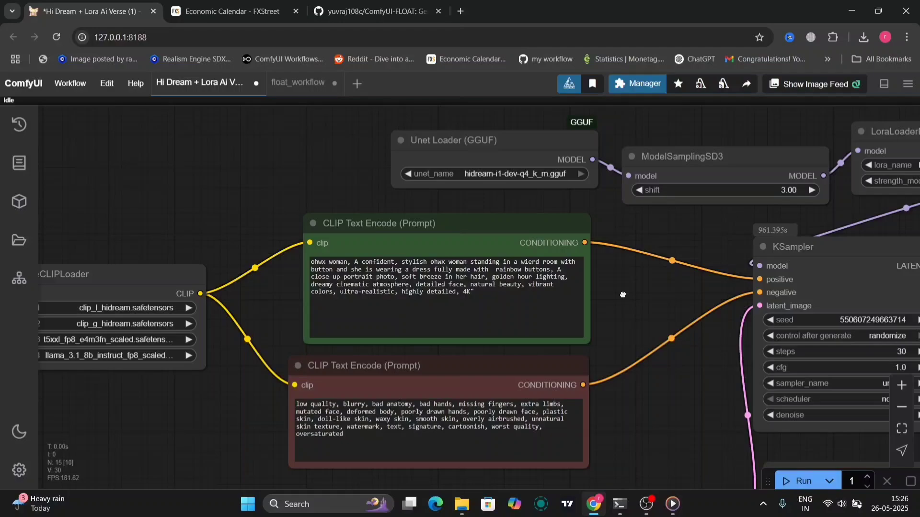
{"action": "scroll", "coordinate": [622, 295], "scroll_direction": "down", "scroll_amount": 2}
{"action": "left_click_drag", "start_coordinate": [645, 388], "coordinate": [507, 229]}
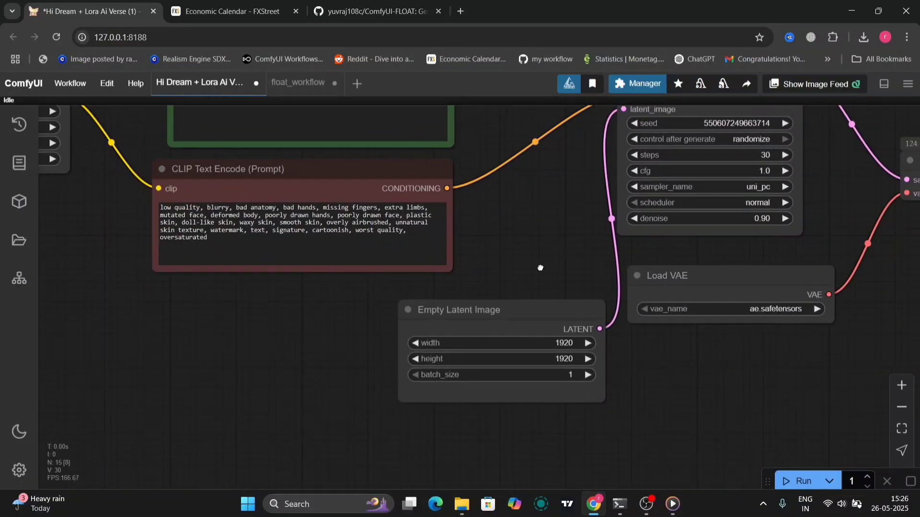
{"action": "left_click_drag", "start_coordinate": [573, 246], "coordinate": [422, 414]}
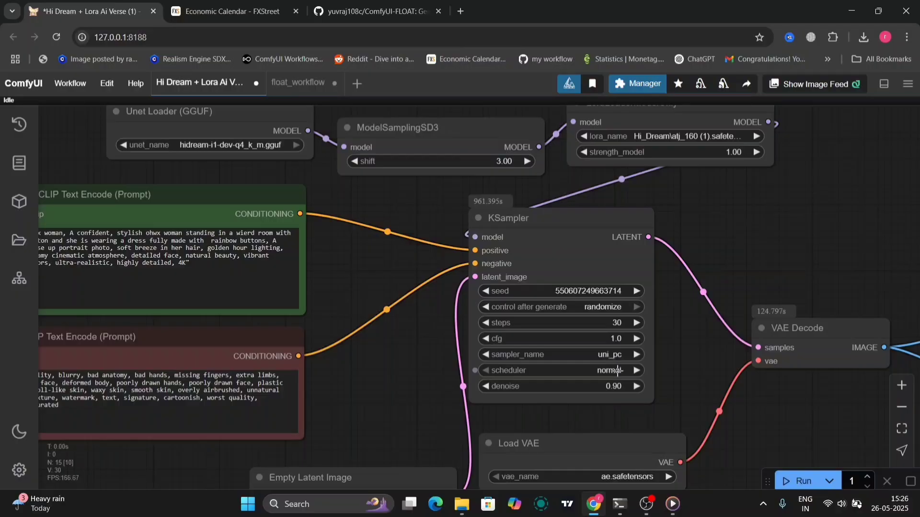
{"action": "left_click_drag", "start_coordinate": [744, 202], "coordinate": [553, 132]}
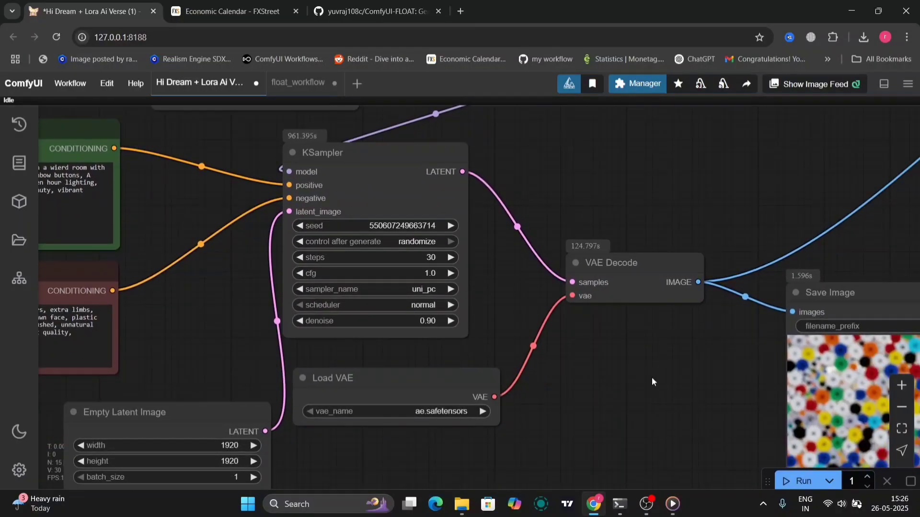
Inspect the generated portrait in the Save Image node up close, checking the face, hair and button dress
{"action": "left_click_drag", "start_coordinate": [651, 377], "coordinate": [286, 184]}
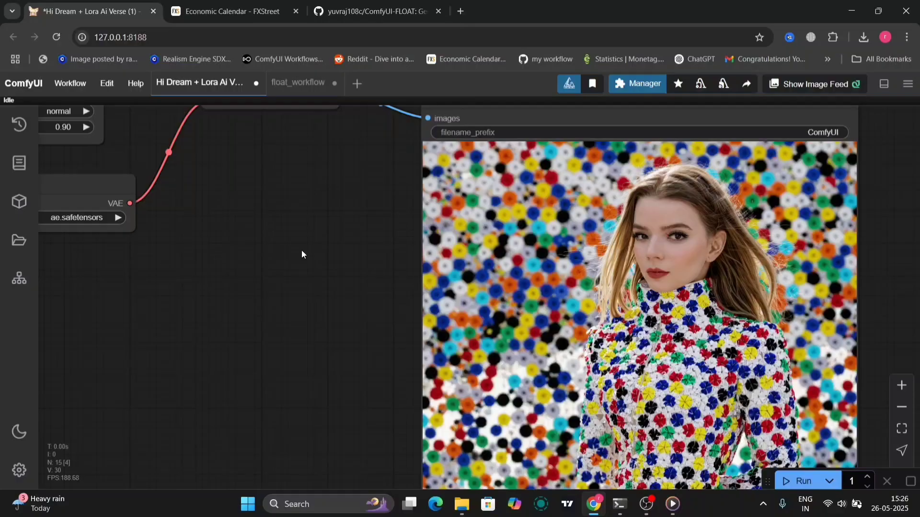
{"action": "left_click_drag", "start_coordinate": [335, 252], "coordinate": [150, 215]}
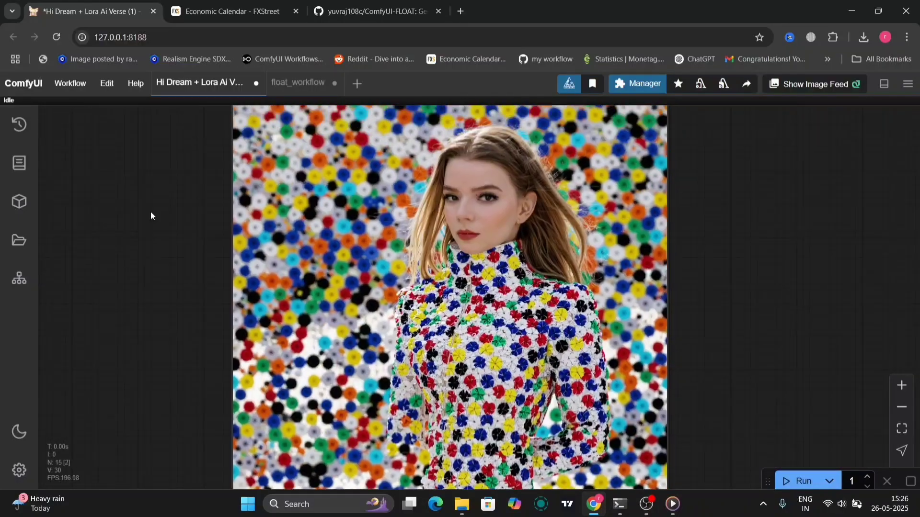
{"action": "scroll", "coordinate": [677, 212], "scroll_direction": "up", "scroll_amount": 2}
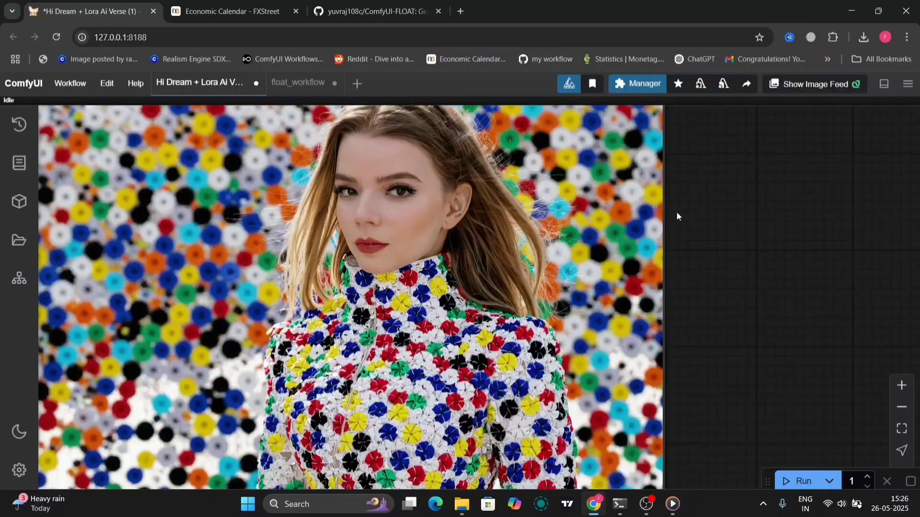
{"action": "scroll", "coordinate": [677, 212], "scroll_direction": "up", "scroll_amount": 5}
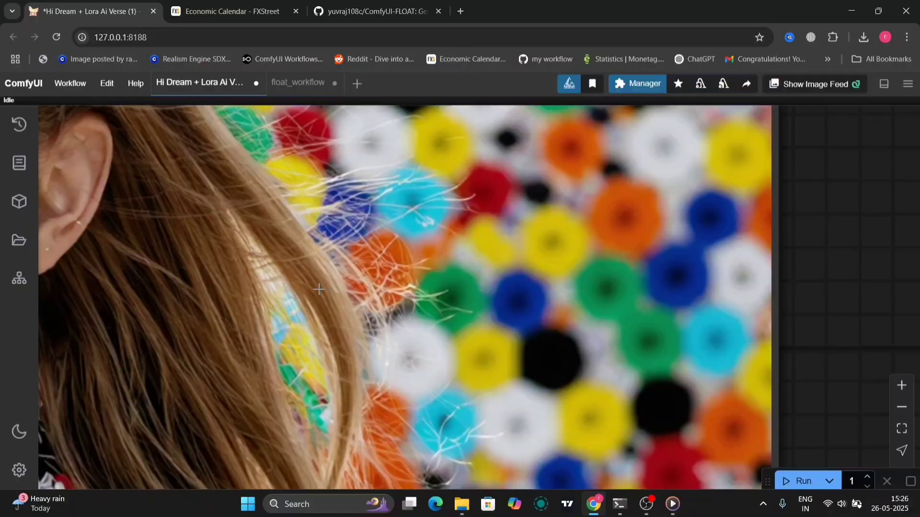
{"action": "scroll", "coordinate": [319, 289], "scroll_direction": "down", "scroll_amount": 6}
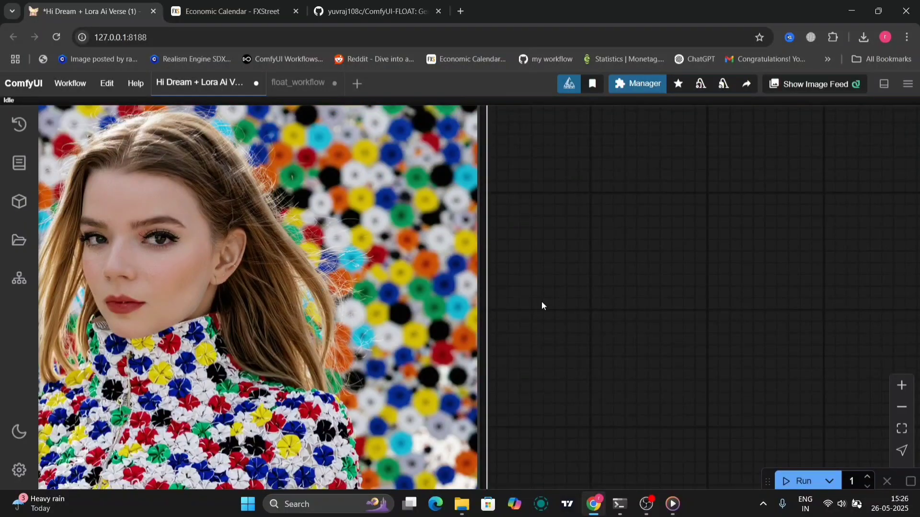
{"action": "left_click_drag", "start_coordinate": [541, 305], "coordinate": [839, 307]}
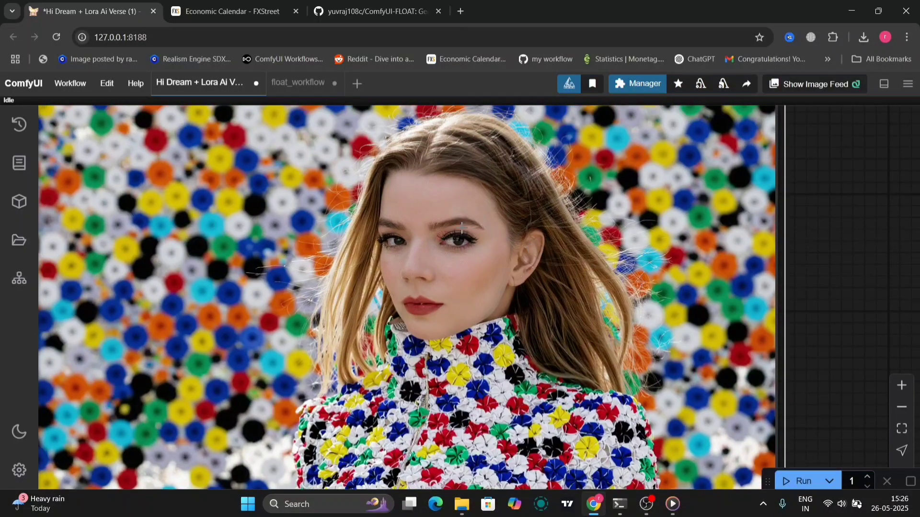
{"action": "scroll", "coordinate": [461, 229], "scroll_direction": "up", "scroll_amount": 5}
{"action": "scroll", "coordinate": [461, 228], "scroll_direction": "down", "scroll_amount": 8}
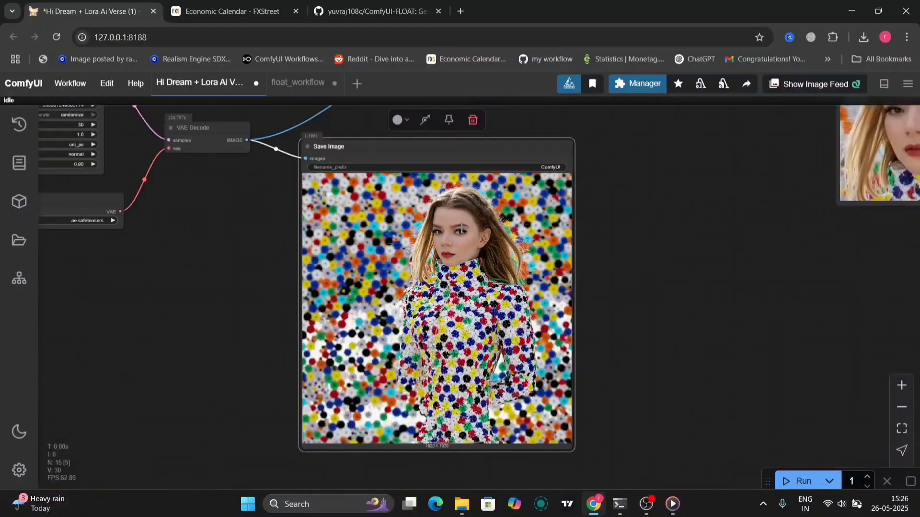
Save the generated portrait from the Save Image node to the computer
{"action": "scroll", "coordinate": [461, 229], "scroll_direction": "up", "scroll_amount": 2}
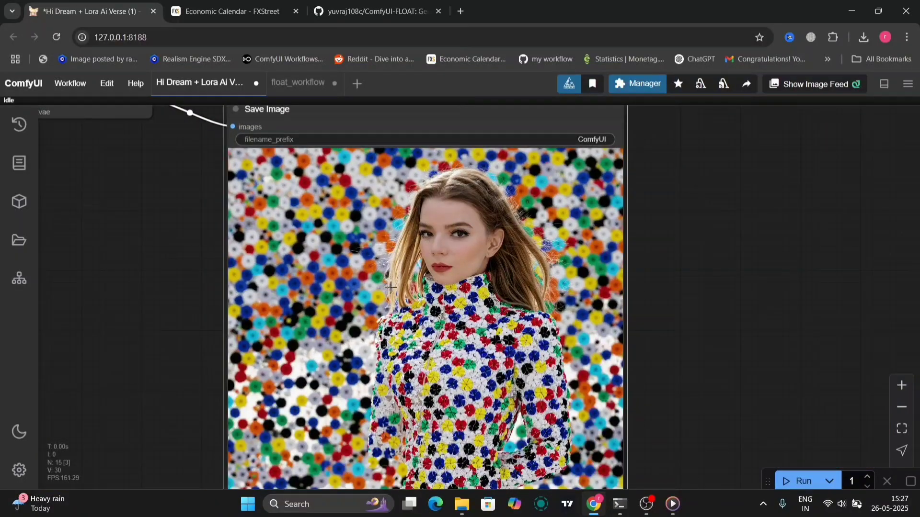
{"action": "right_click", "coordinate": [551, 311]}
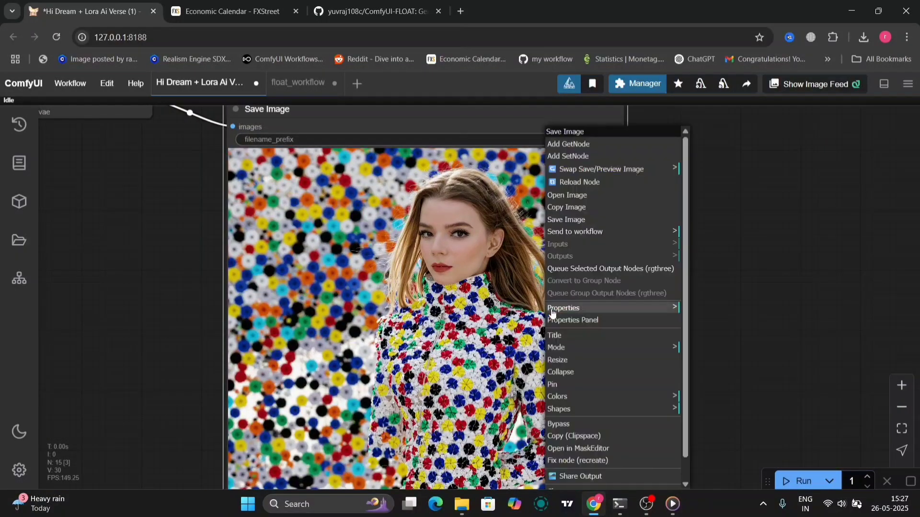
{"action": "left_click", "coordinate": [600, 221]}
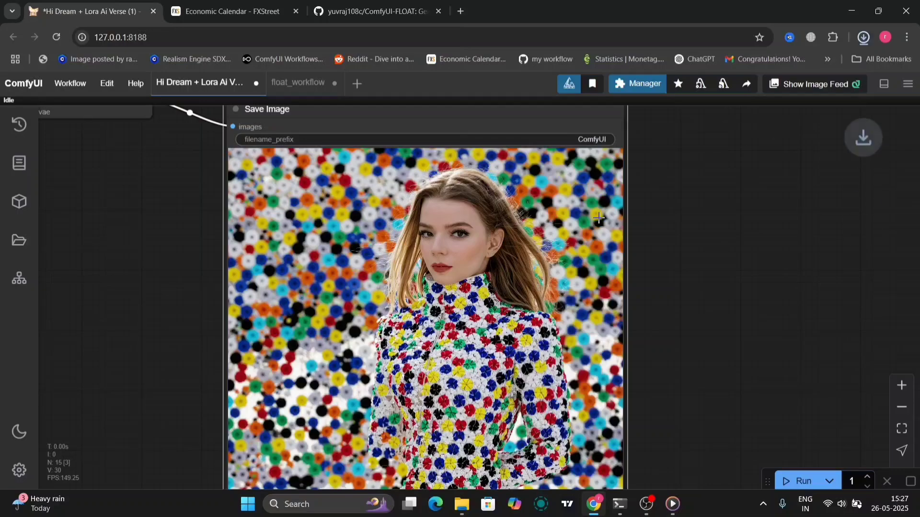
Raise the computer's sound volume to 84
{"action": "left_click_drag", "start_coordinate": [748, 249], "coordinate": [764, 482]}
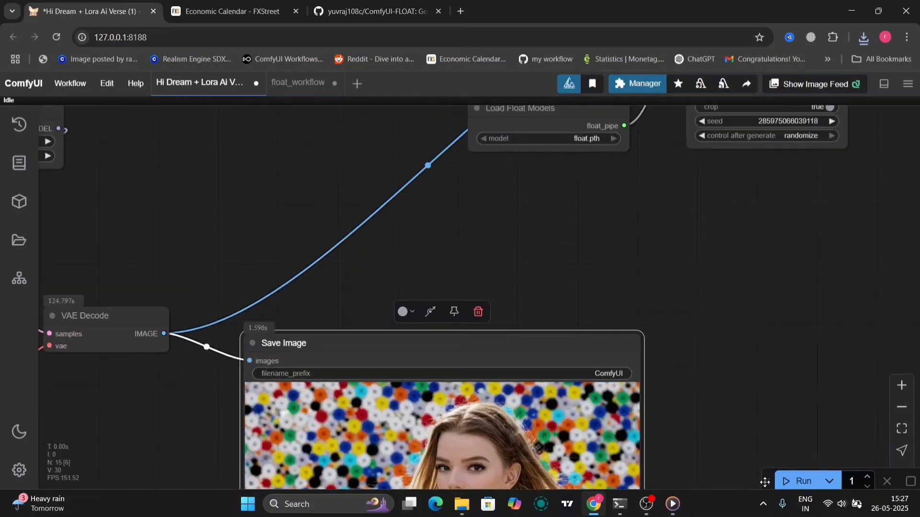
{"action": "left_click_drag", "start_coordinate": [694, 236], "coordinate": [663, 341]}
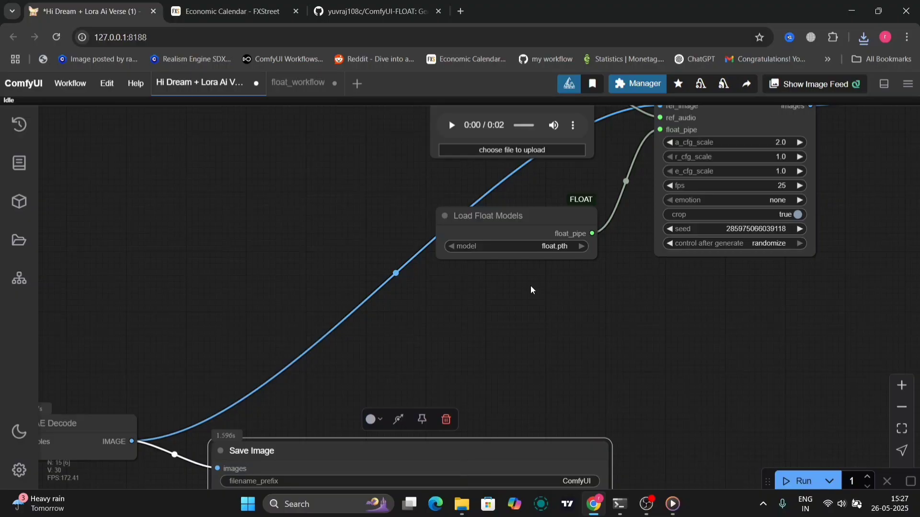
{"action": "key", "text": "XF86AudioLowerVolume"}
{"action": "key", "text": "XF86AudioRaiseVolume"}
{"action": "key", "text": "XF86AudioRaiseVolume"}
{"action": "key", "text": "XF86AudioRaiseVolume"}
{"action": "key", "text": "XF86AudioRaiseVolume"}
{"action": "key", "text": "XF86AudioRaiseVolume"}
{"action": "key", "text": "XF86AudioRaiseVolume"}
{"action": "key", "text": "XF86AudioRaiseVolume"}
{"action": "key", "text": "XF86AudioRaiseVolume"}
{"action": "key", "text": "XF86AudioRaiseVolume"}
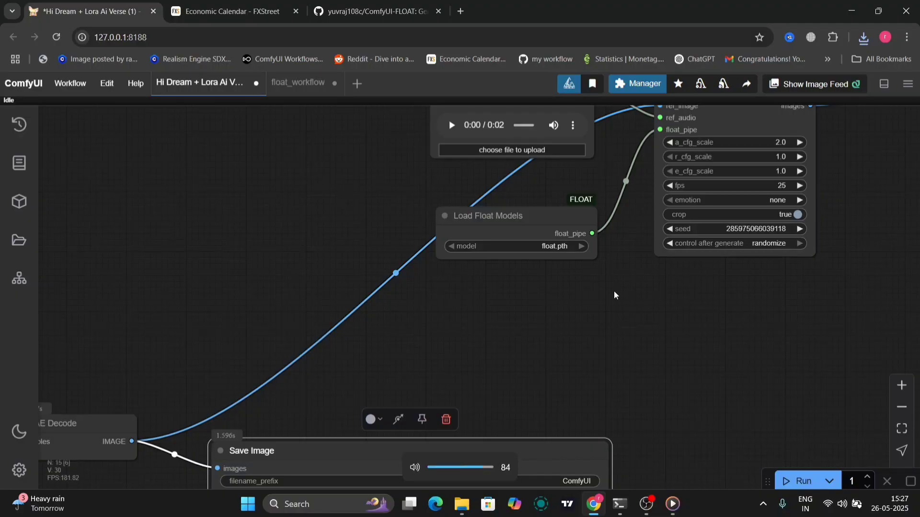
Examine the LoadAudio, Load Float Models and Float Process nodes, and trace the ref_image link back to the VAE Decode output
{"action": "left_click_drag", "start_coordinate": [615, 295], "coordinate": [499, 433]}
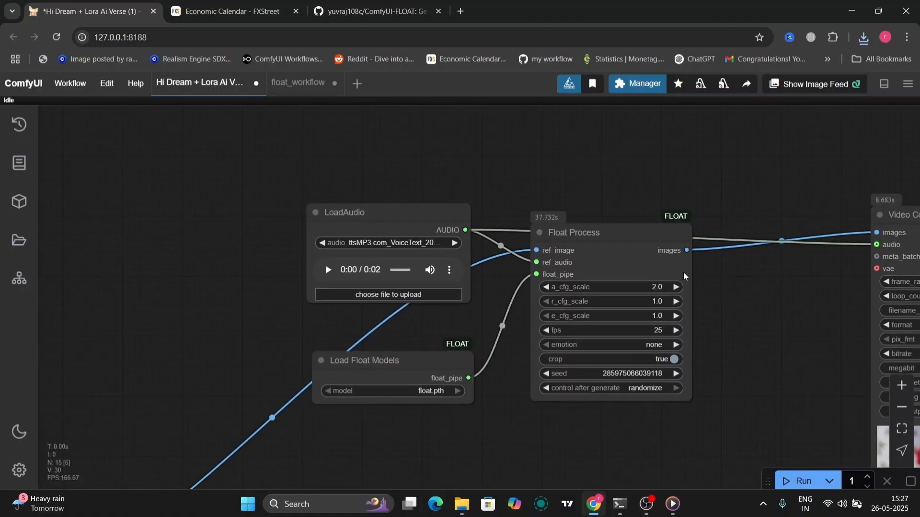
{"action": "left_click", "coordinate": [396, 211]}
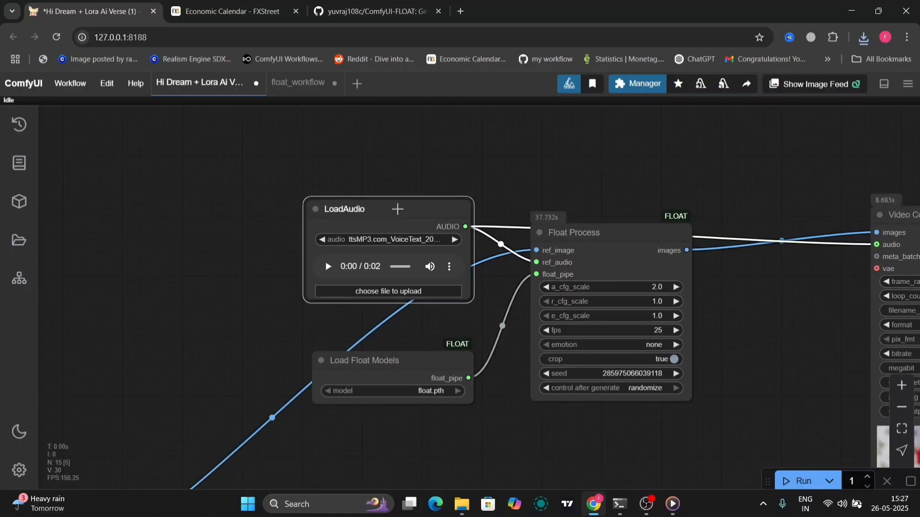
{"action": "left_click_drag", "start_coordinate": [253, 361], "coordinate": [283, 272]}
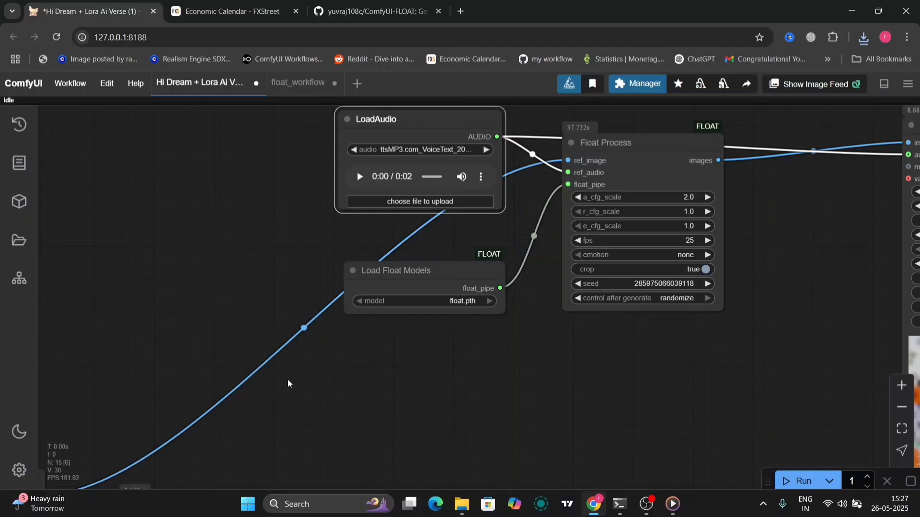
{"action": "left_click_drag", "start_coordinate": [288, 384], "coordinate": [556, 358]}
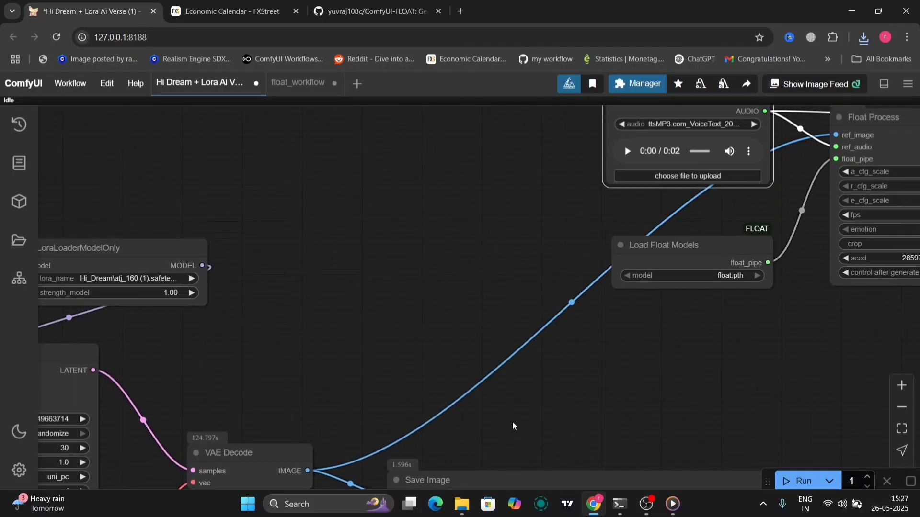
{"action": "left_click_drag", "start_coordinate": [513, 426], "coordinate": [661, 296]}
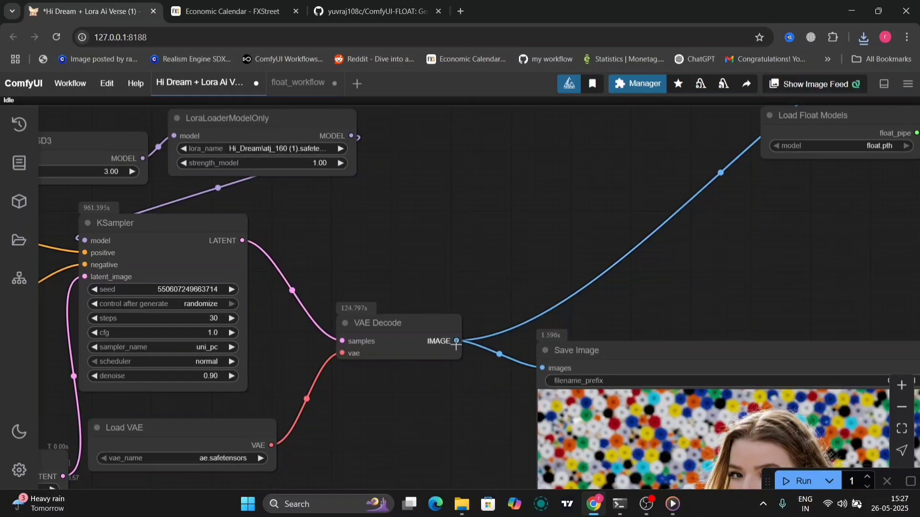
Move the LoadAudio node above Float Process and shift Float Process slightly away from Video Combine
{"action": "left_click_drag", "start_coordinate": [754, 223], "coordinate": [361, 410]}
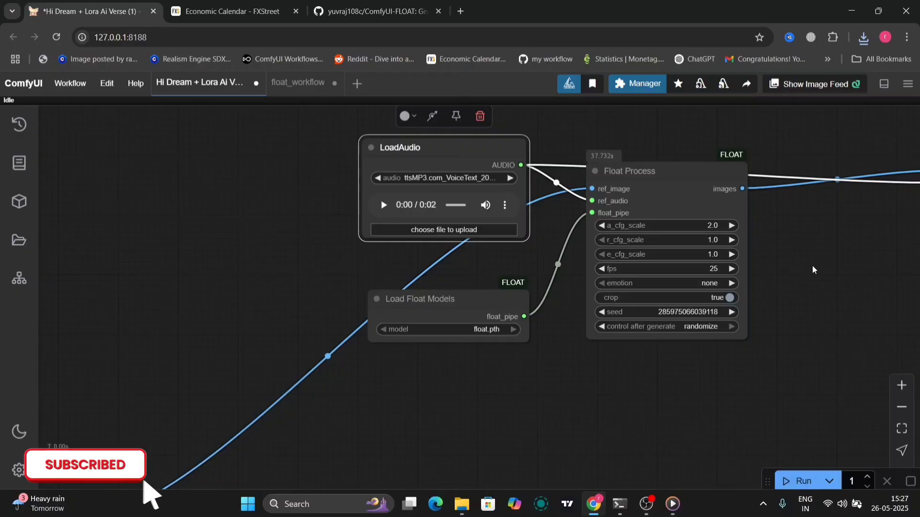
{"action": "left_click_drag", "start_coordinate": [811, 266], "coordinate": [602, 364]}
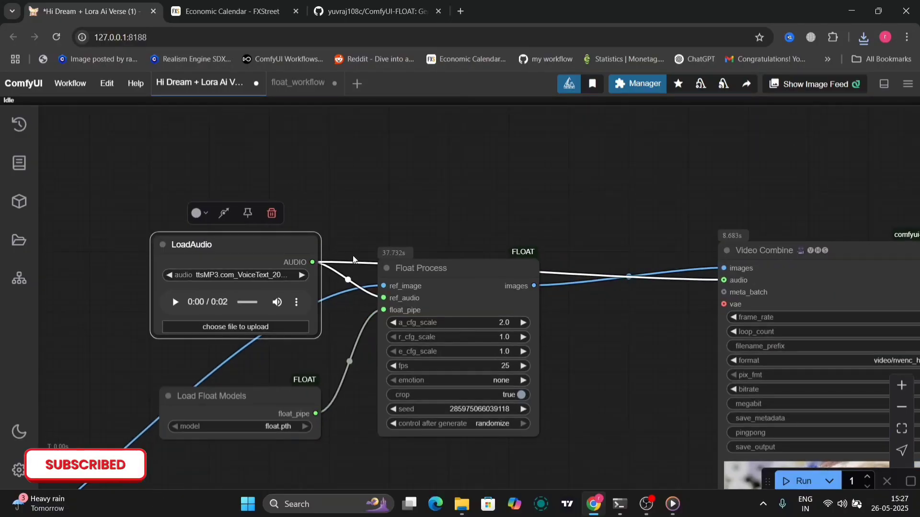
{"action": "left_click_drag", "start_coordinate": [273, 249], "coordinate": [500, 107]}
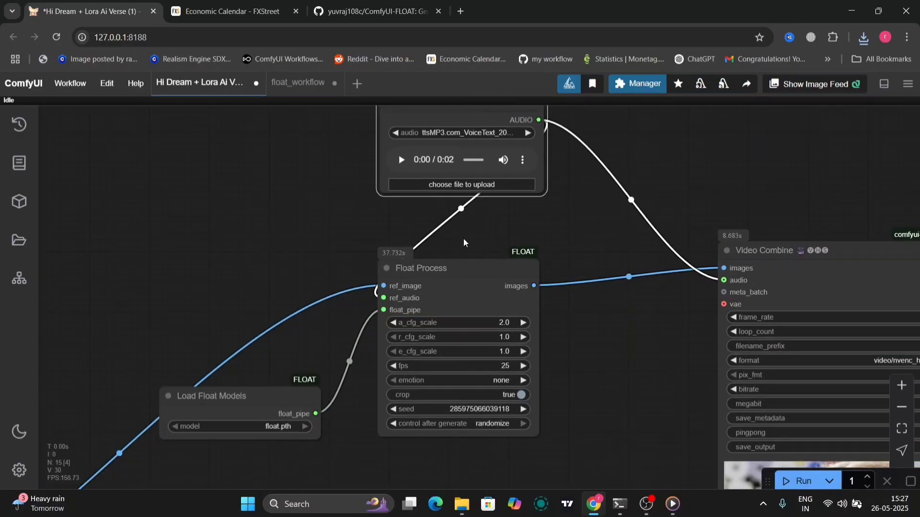
{"action": "mouse_move", "coordinate": [458, 267]}
{"action": "left_mouse_down"}
{"action": "mouse_move", "coordinate": [433, 269]}
{"action": "mouse_move", "coordinate": [443, 269]}
{"action": "left_mouse_up"}
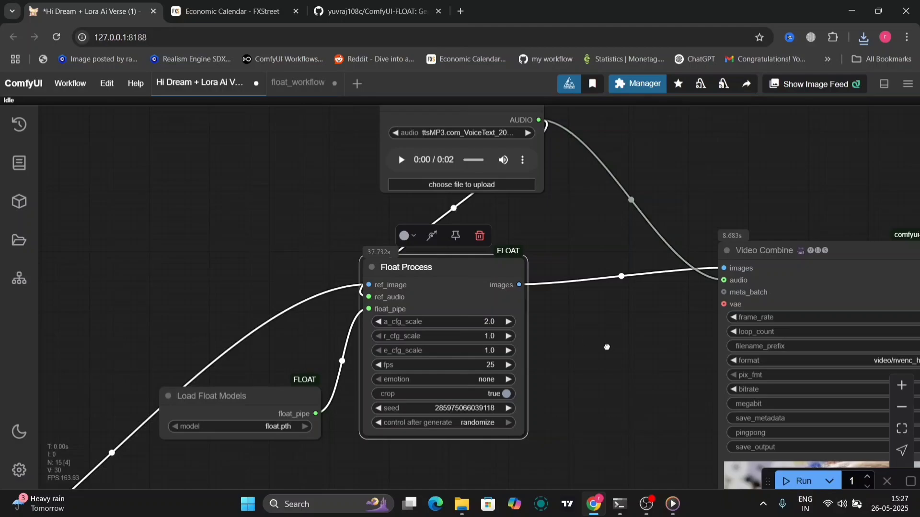
Watch the talking portrait in the Video Combine preview and play the source voice clip in the LoadAudio node
{"action": "scroll", "coordinate": [443, 268], "scroll_direction": "right", "scroll_amount": 5}
{"action": "scroll", "coordinate": [444, 268], "scroll_direction": "down", "scroll_amount": 4}
{"action": "left_click_drag", "start_coordinate": [410, 323], "coordinate": [378, 176]}
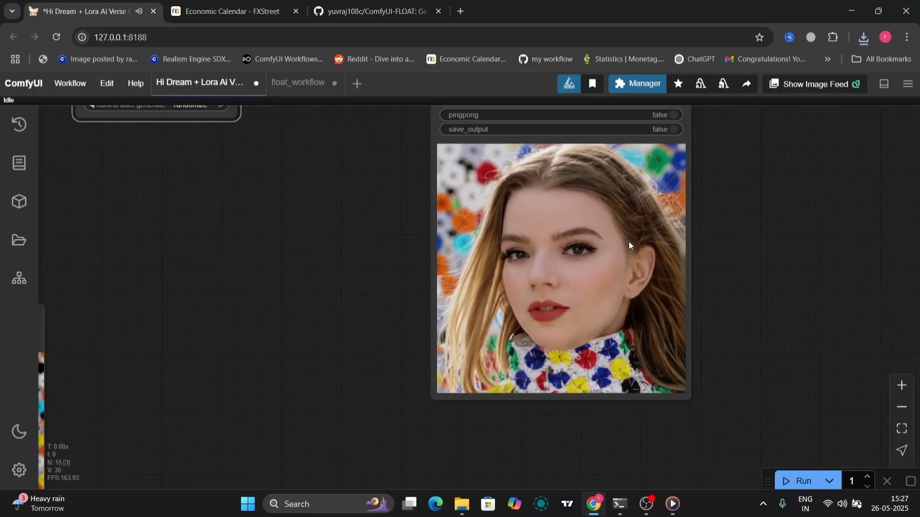
{"action": "left_click_drag", "start_coordinate": [350, 164], "coordinate": [390, 482]}
{"action": "left_click", "coordinate": [153, 160]}
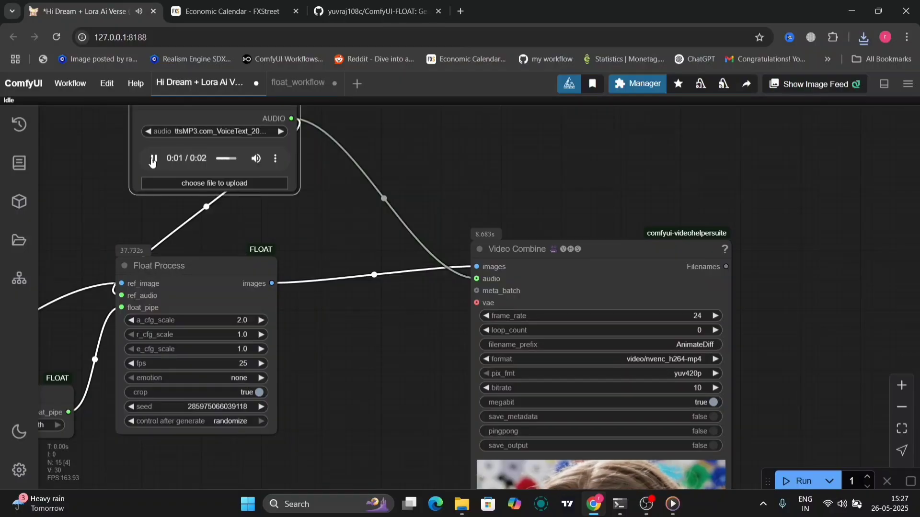
Review the Video Combine preview up close, then compare it with the full portrait in the Save Image node
{"action": "left_click", "coordinate": [351, 379]}
{"action": "left_click_drag", "start_coordinate": [354, 381], "coordinate": [310, 150]}
{"action": "scroll", "coordinate": [279, 284], "scroll_direction": "down", "scroll_amount": 5}
{"action": "scroll", "coordinate": [277, 280], "scroll_direction": "up", "scroll_amount": 8}
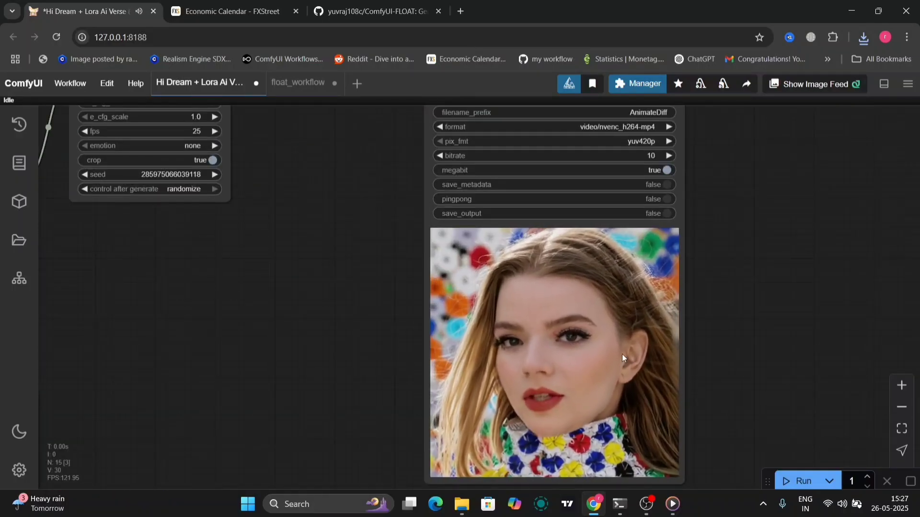
{"action": "scroll", "coordinate": [289, 286], "scroll_direction": "down", "scroll_amount": 10}
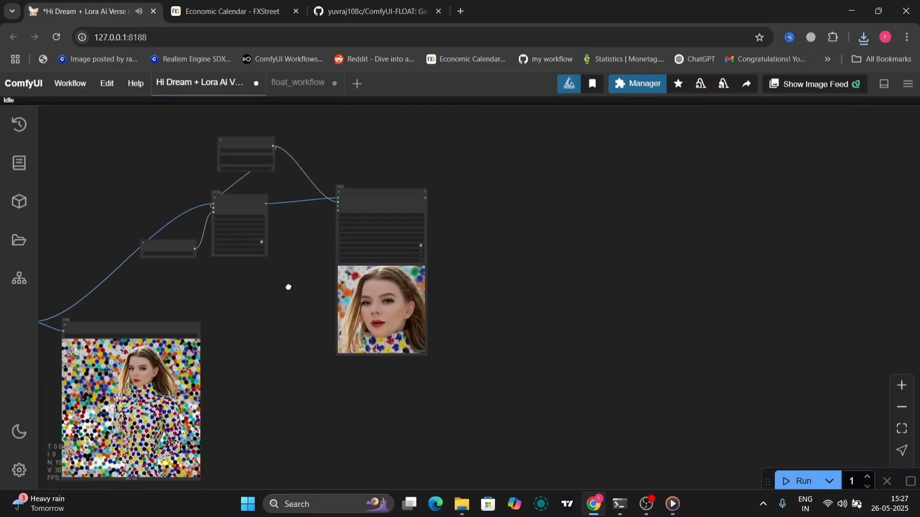
Enlarge the Video Combine node slightly and view its talking portrait beside the source image
{"action": "left_click_drag", "start_coordinate": [289, 287], "coordinate": [330, 263]}
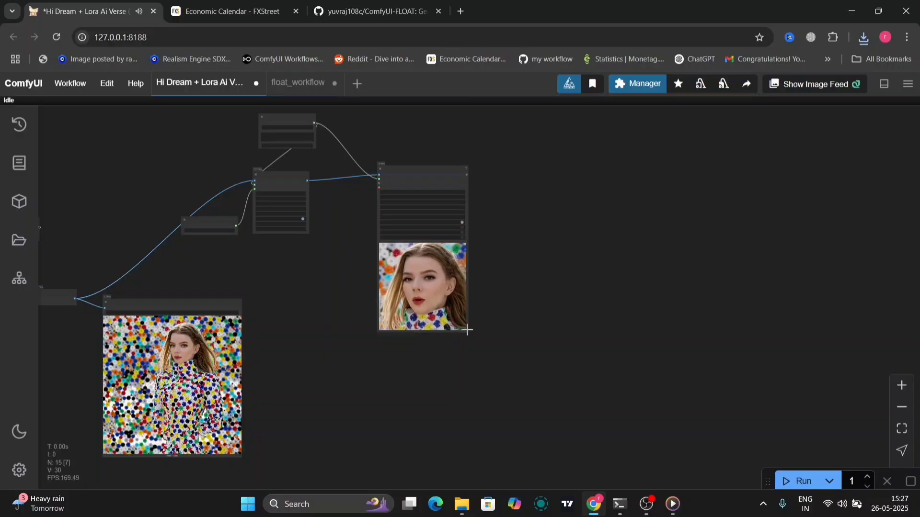
{"action": "left_click_drag", "start_coordinate": [469, 331], "coordinate": [462, 217]}
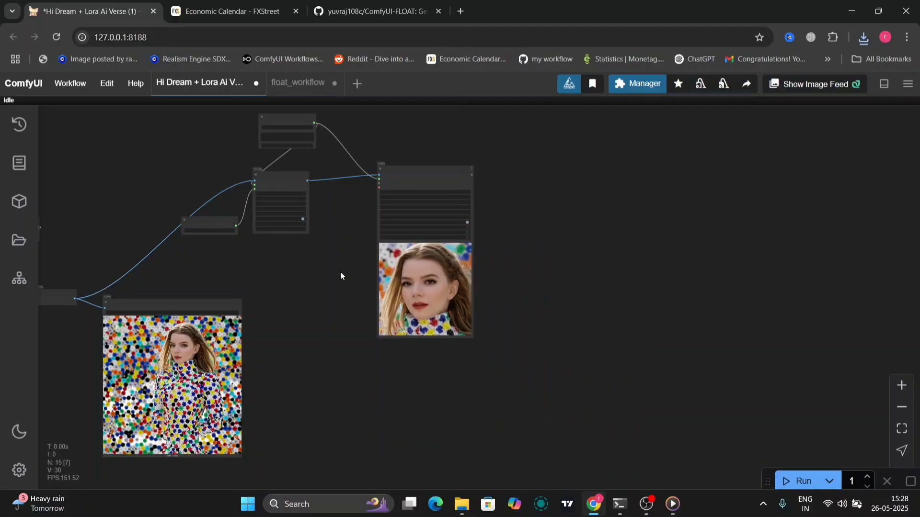
{"action": "left_click_drag", "start_coordinate": [340, 271], "coordinate": [347, 226]}
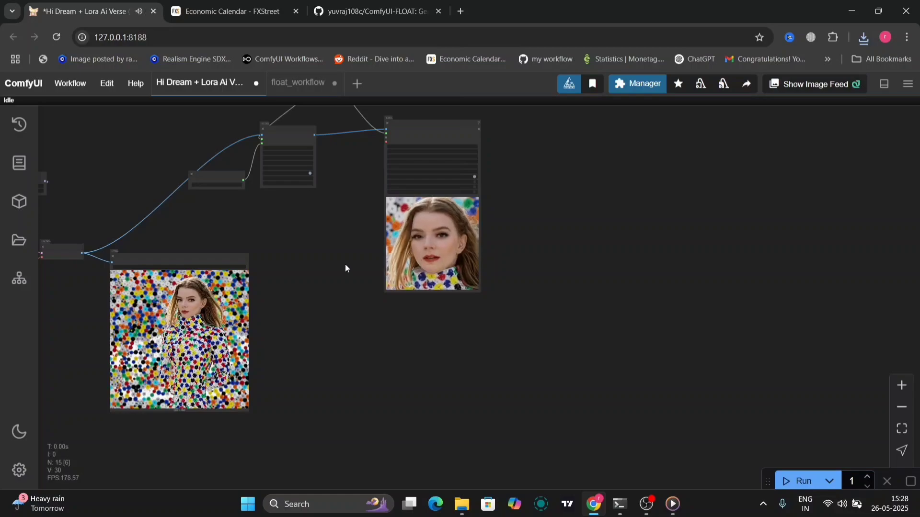
{"action": "scroll", "coordinate": [344, 266], "scroll_direction": "up", "scroll_amount": 5}
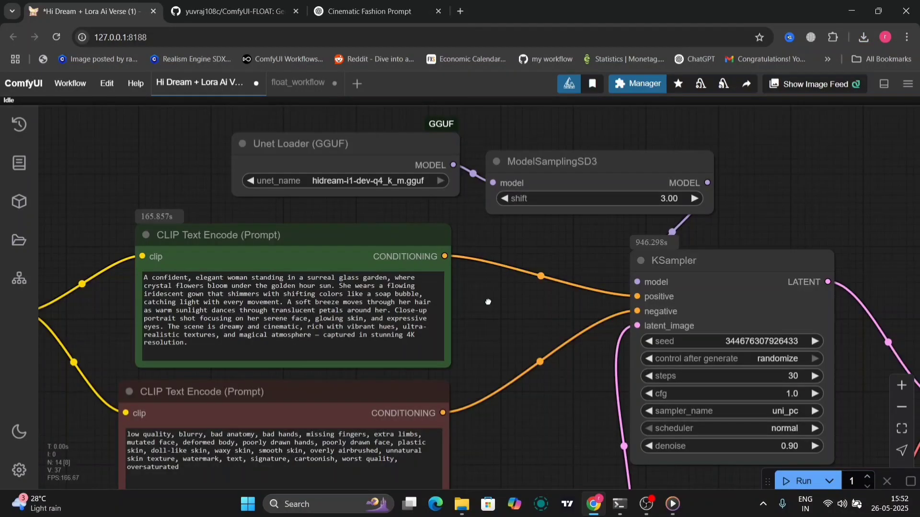
Highlight the full positive prompt describing the confident, elegant woman in a surreal glass garden to read it through
{"action": "left_click_drag", "start_coordinate": [487, 301], "coordinate": [574, 321]}
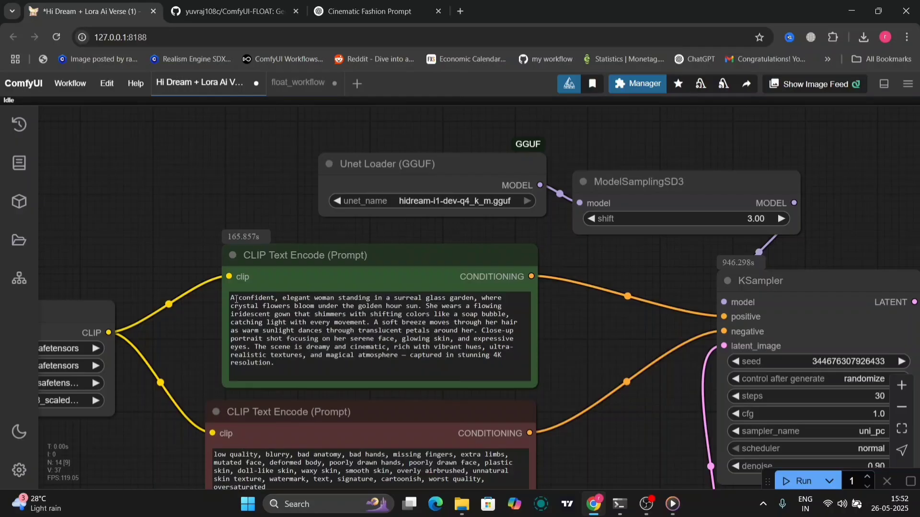
{"action": "left_click", "coordinate": [239, 298]}
{"action": "left_click_drag", "start_coordinate": [239, 298], "coordinate": [499, 362]}
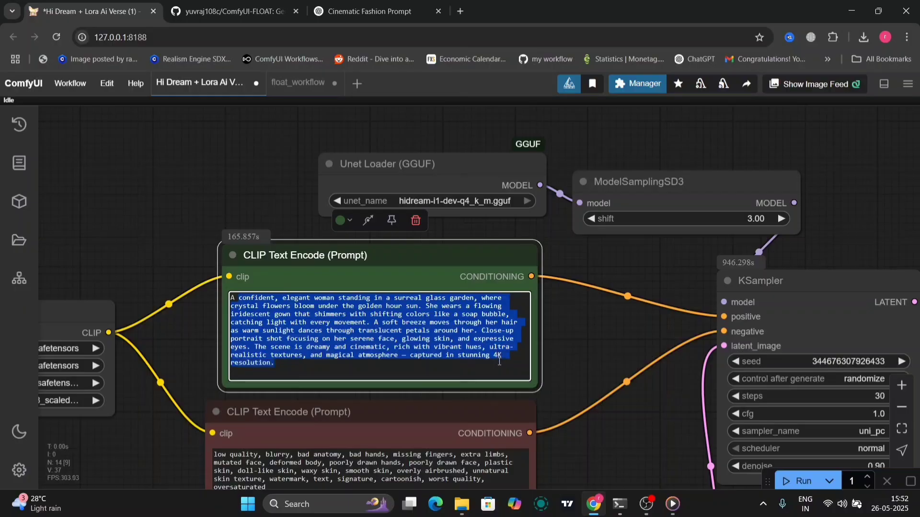
Watch the glass-garden woman's talking portrait video in the Video Combine preview
{"action": "left_click_drag", "start_coordinate": [635, 452], "coordinate": [808, 335]}
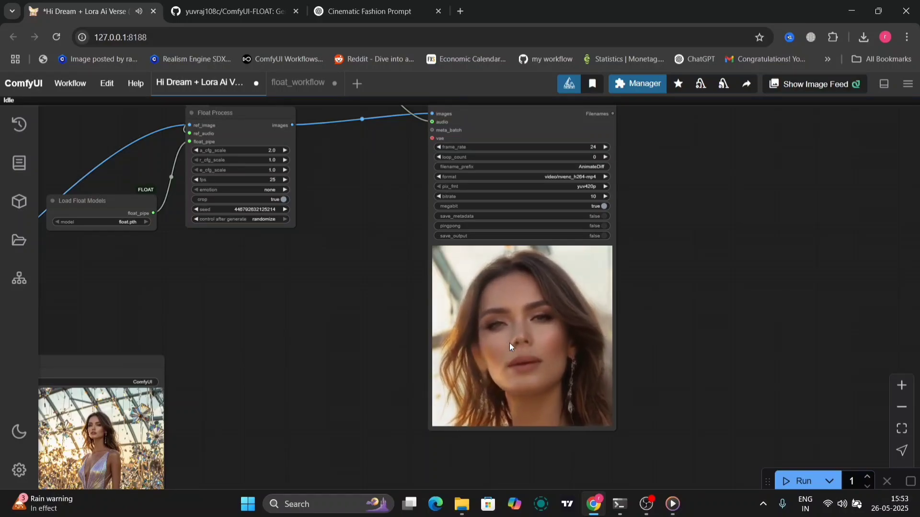
{"action": "left_click", "coordinate": [510, 343]}
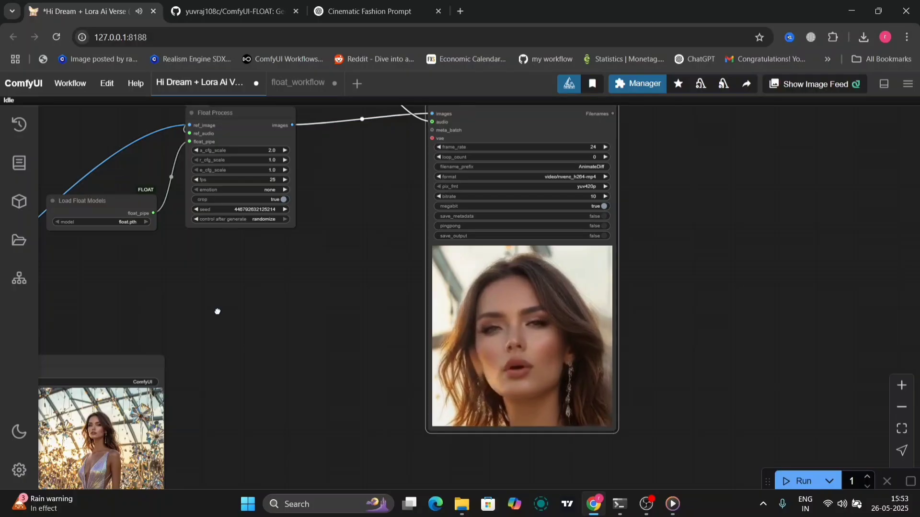